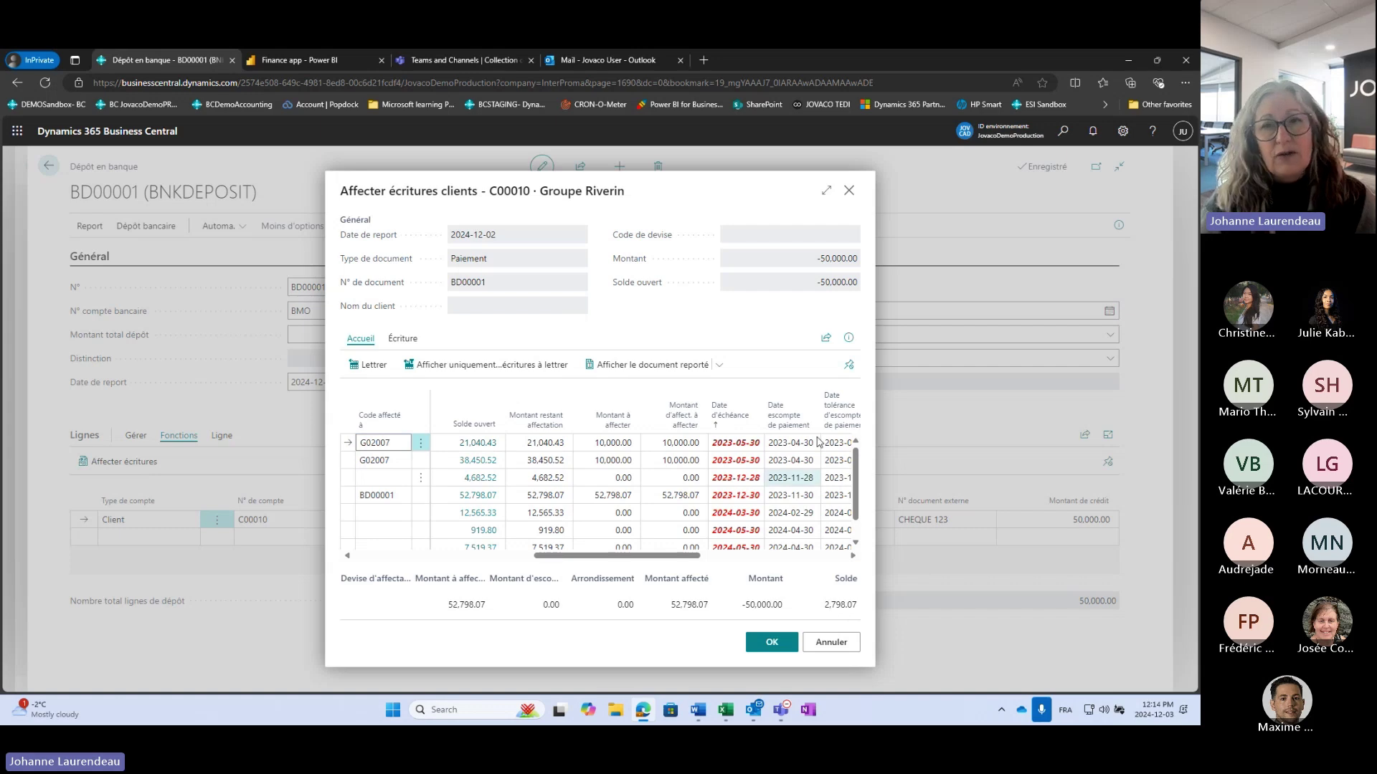
Close the customer entry application window and return from bank deposit BD00001 to the home page.
left_click(849, 192)
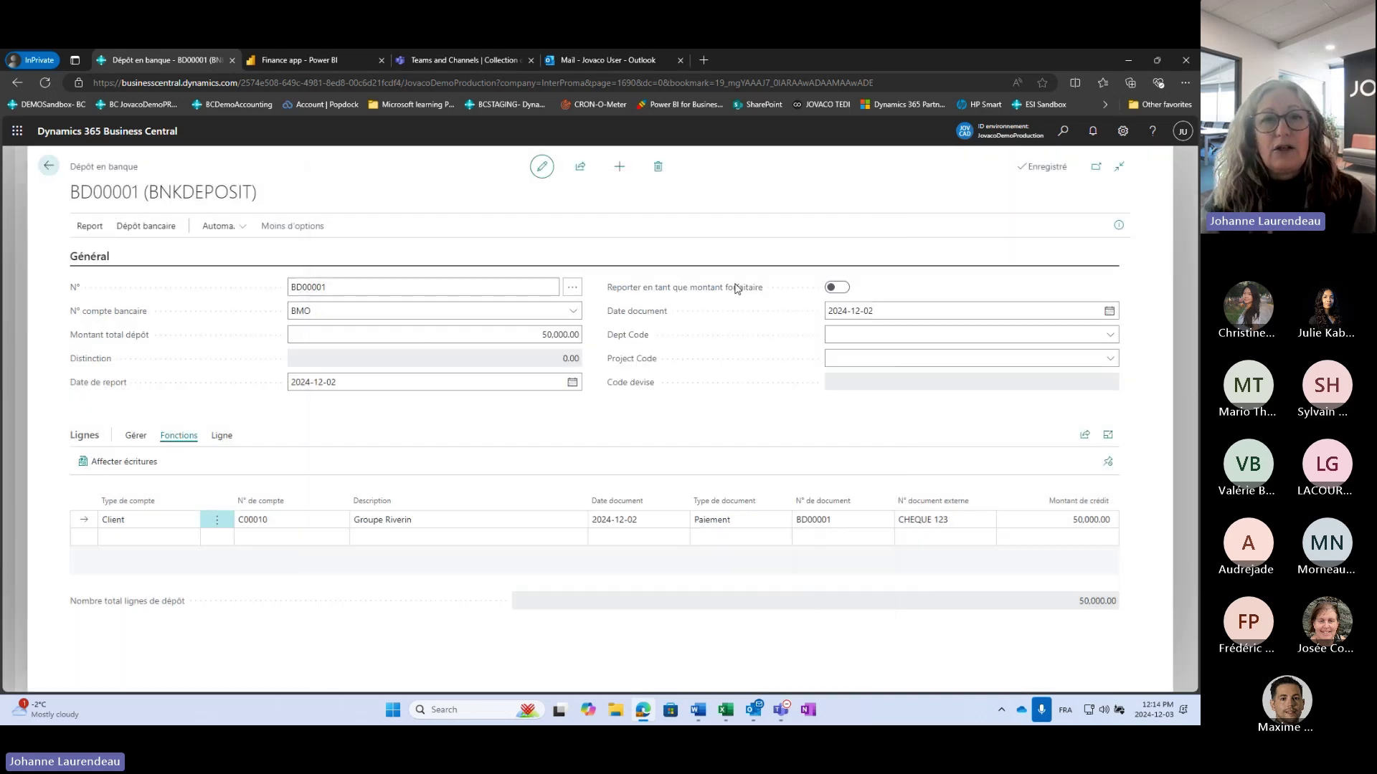
mouse_move(736, 289)
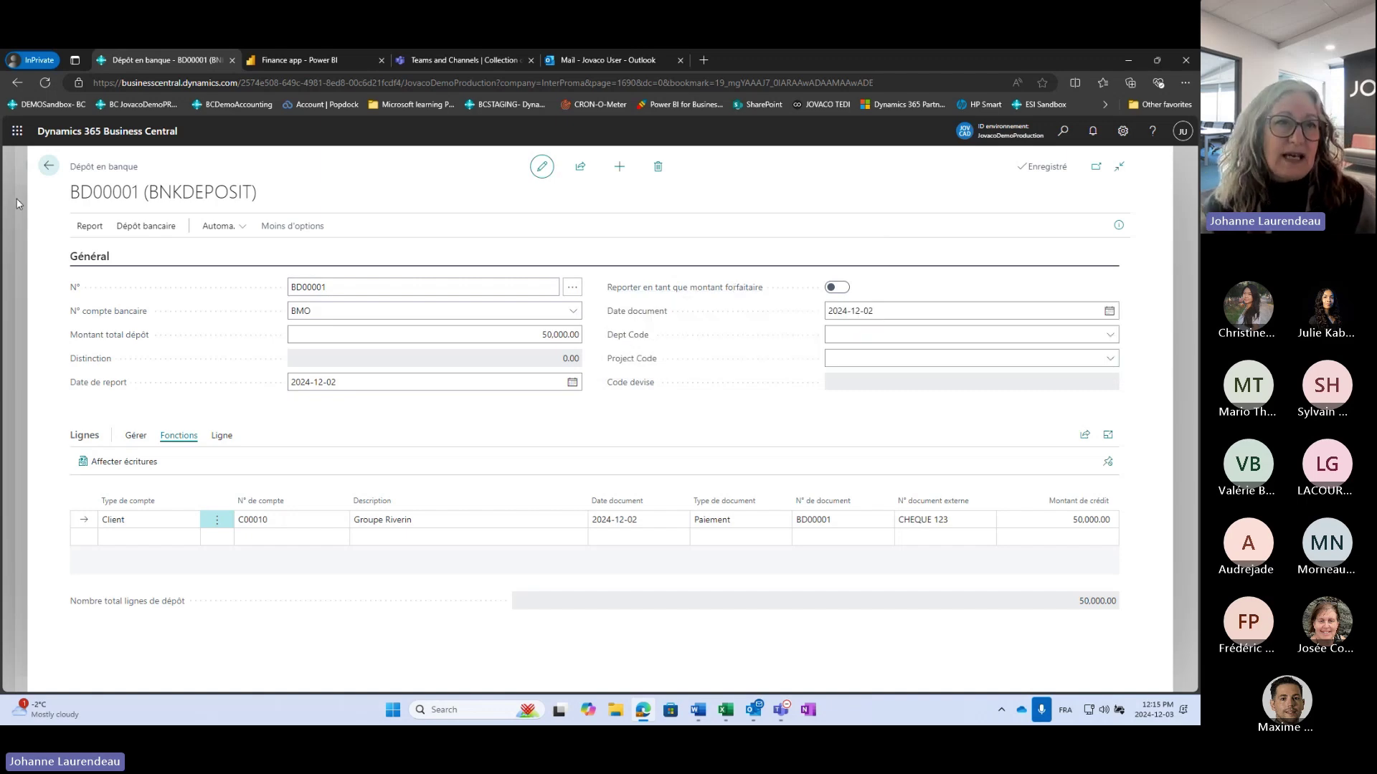
left_click(49, 168)
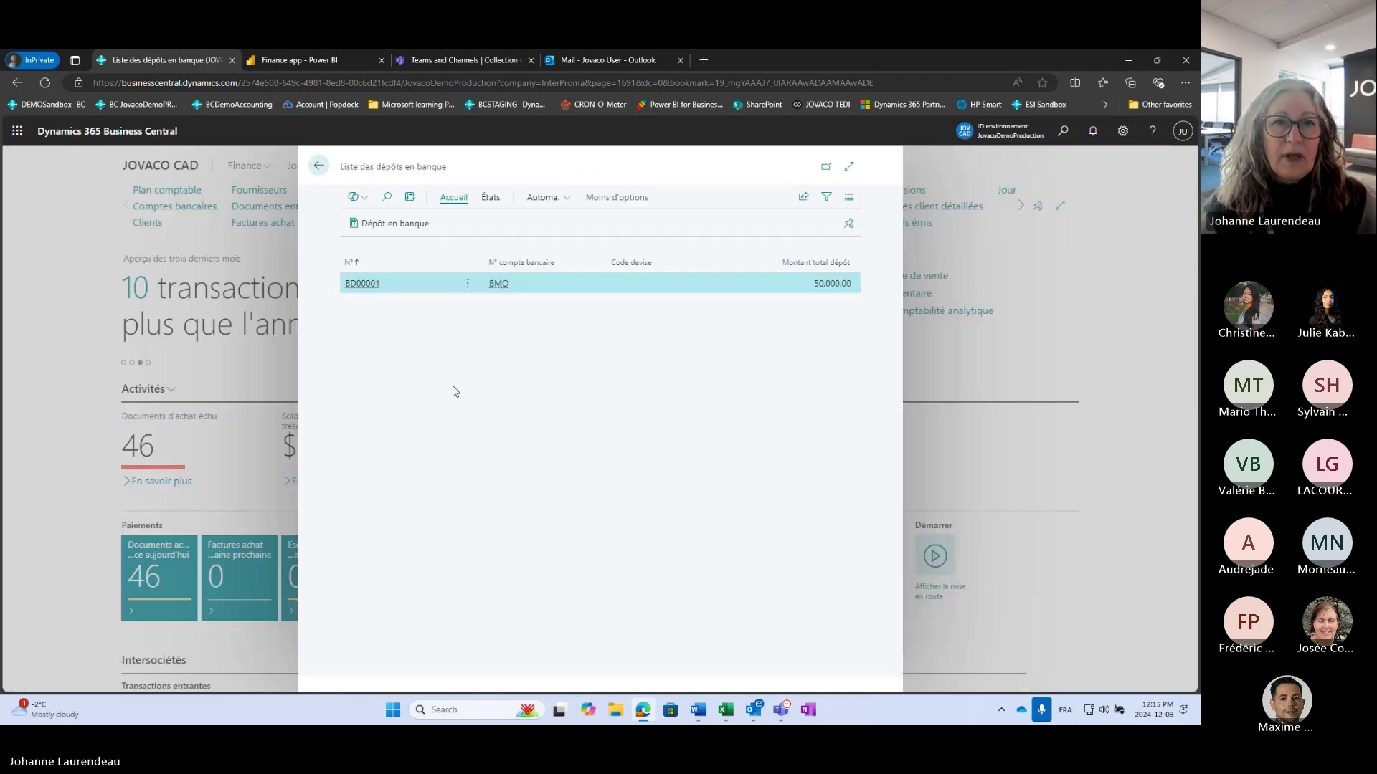
left_click(319, 167)
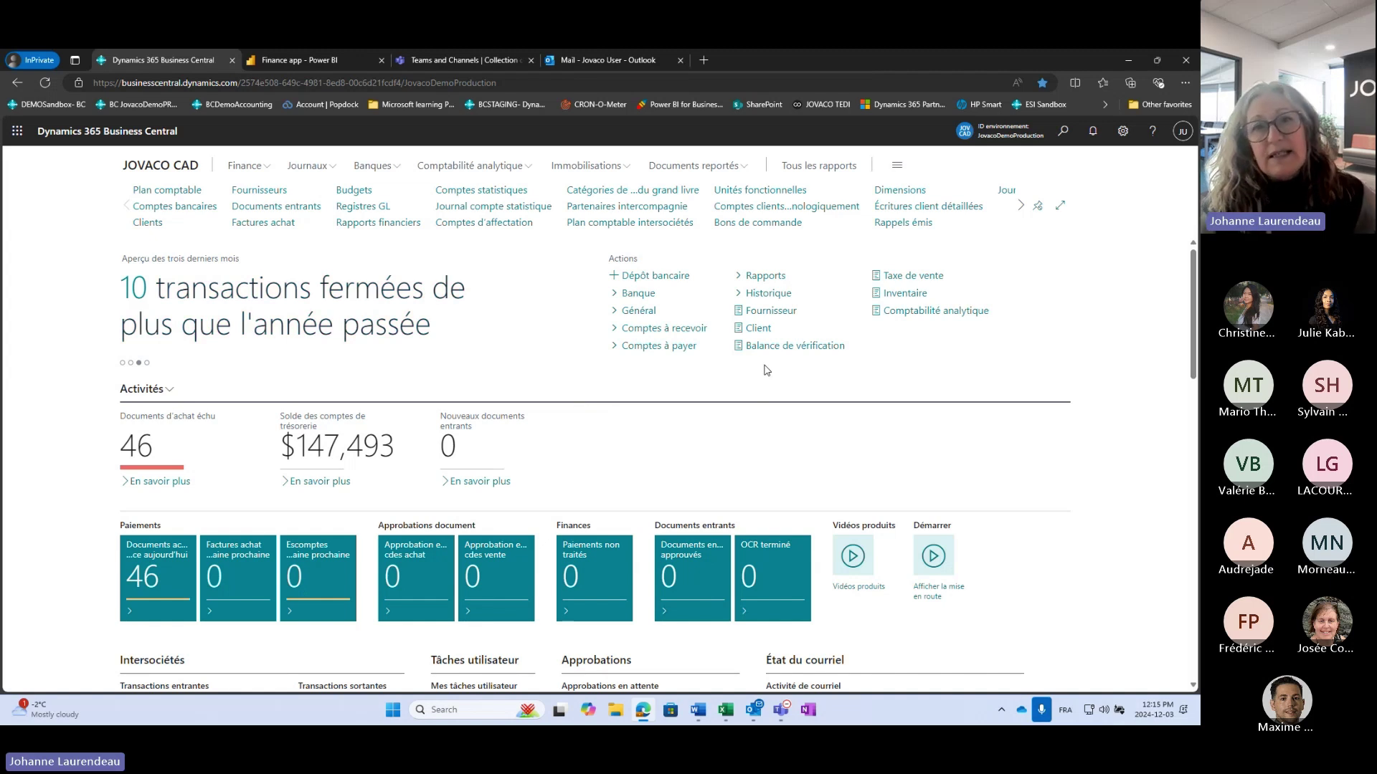
Look through the Excel reports offered among the home page's report actions.
left_click(794, 281)
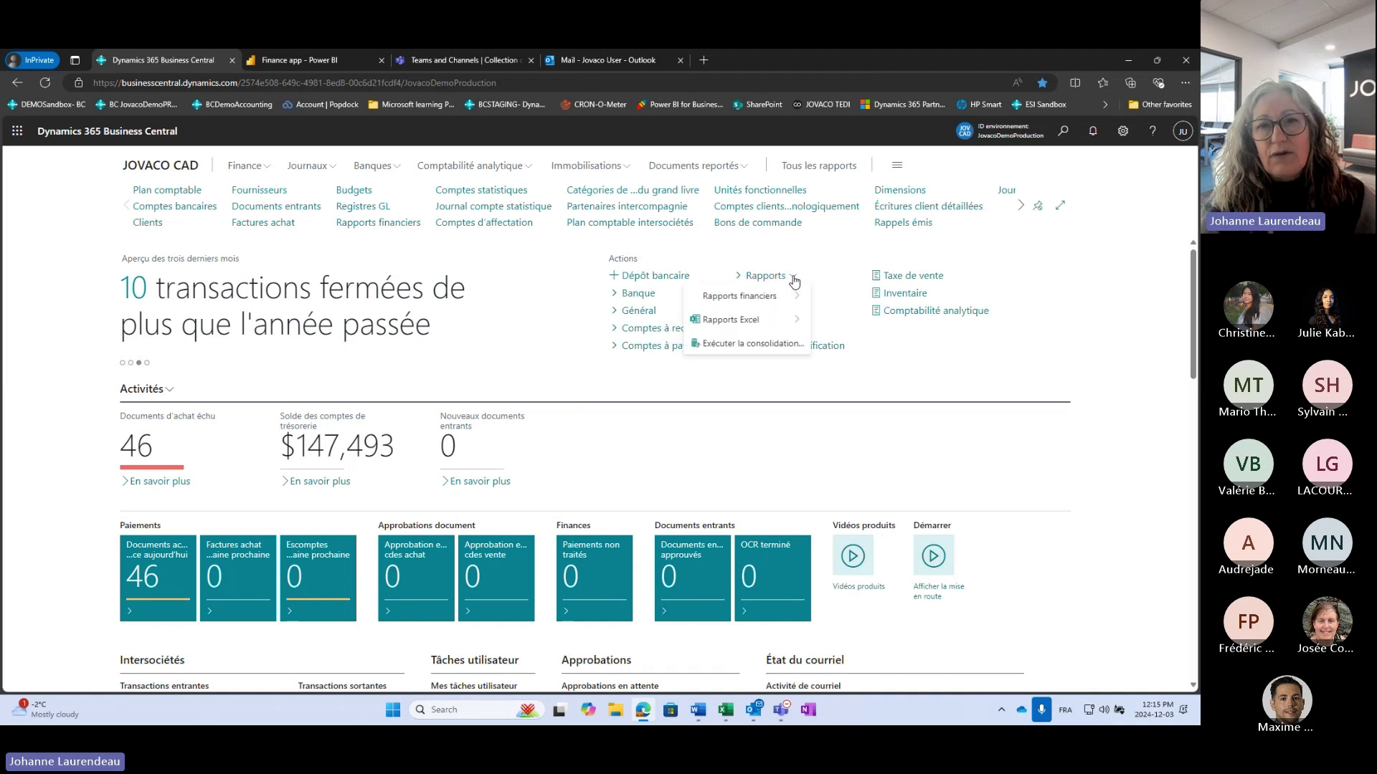
mouse_move(707, 325)
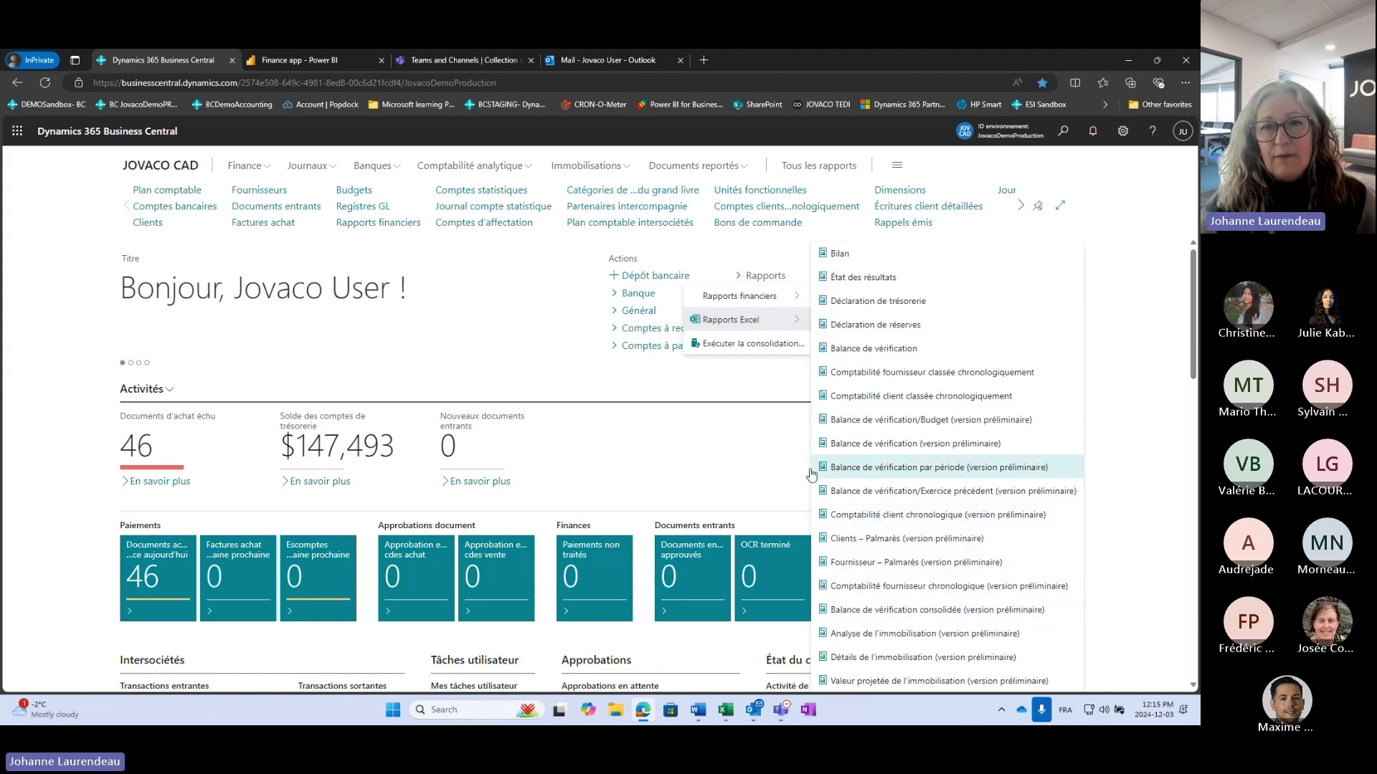
left_click(746, 391)
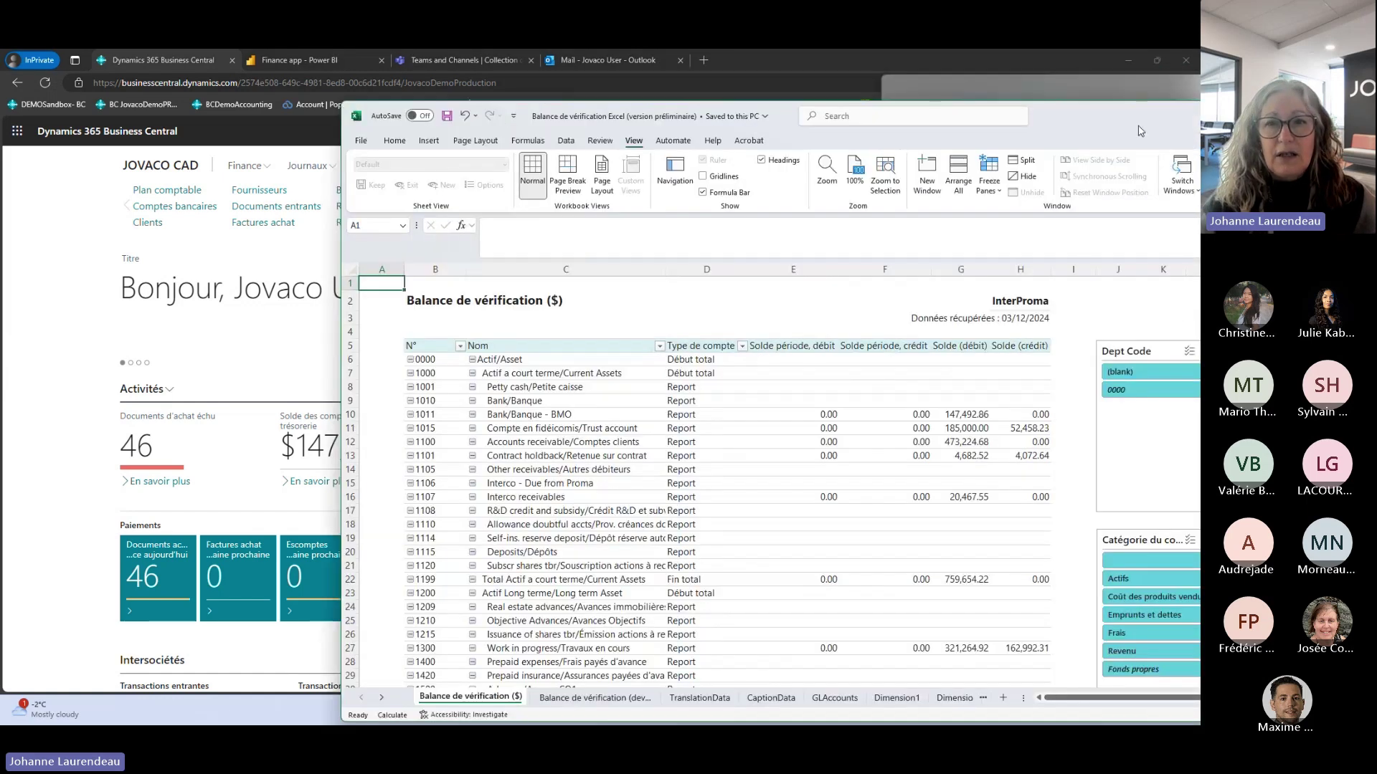
Examine the Balance de vérification workbook in Excel, including its dimension and account category slicers, and return to Business Central.
left_click_drag(1140, 132, 855, 108)
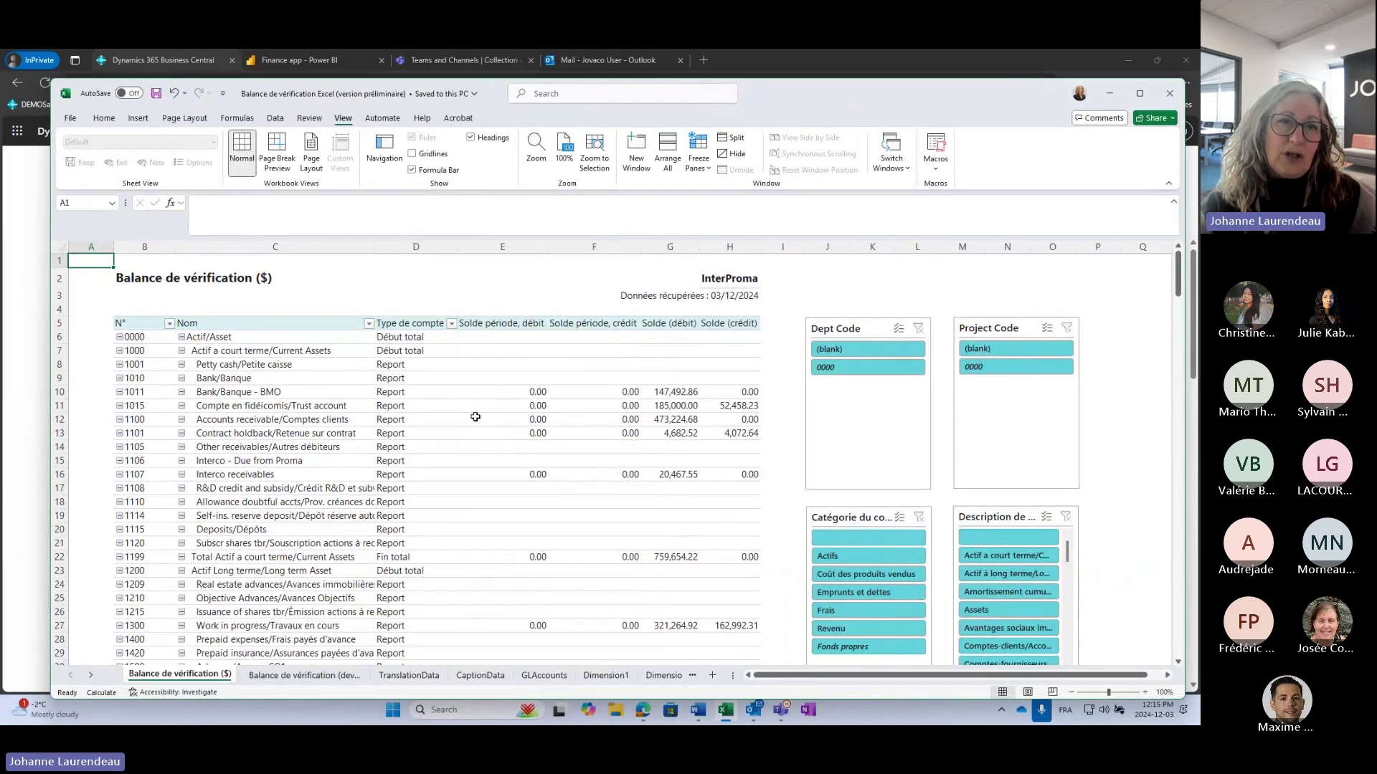
scroll(469, 426, "down", 2)
scroll(459, 402, "up", 2)
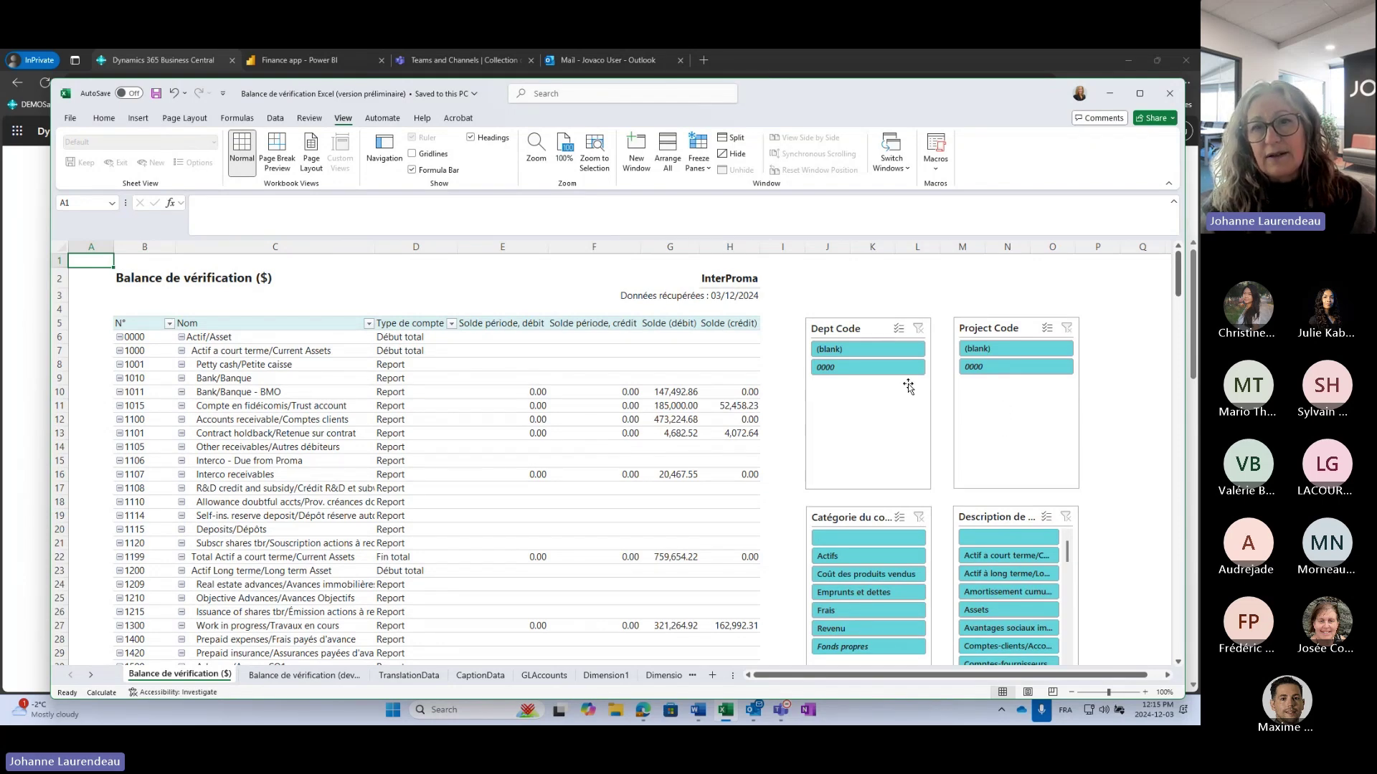
scroll(1105, 423, "down", 2)
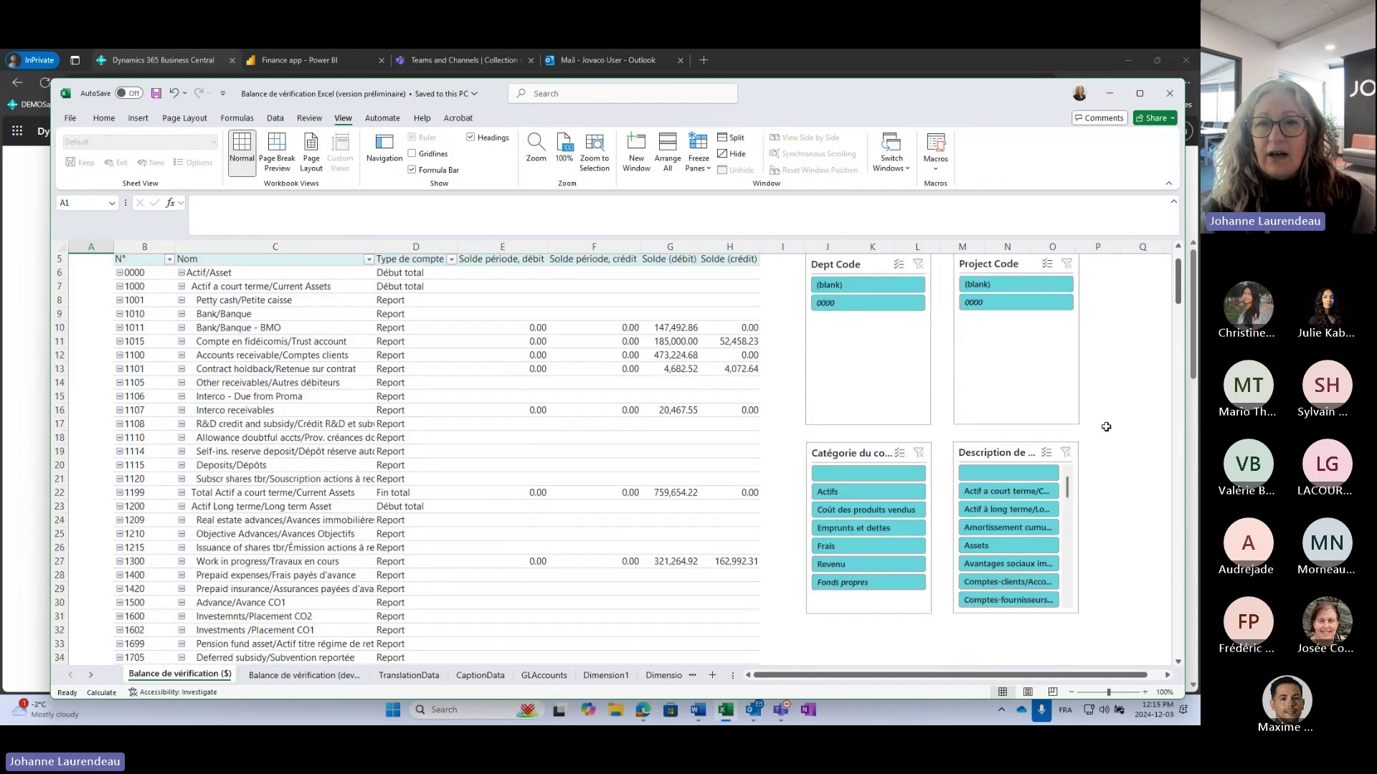
scroll(1107, 430, "up", 2)
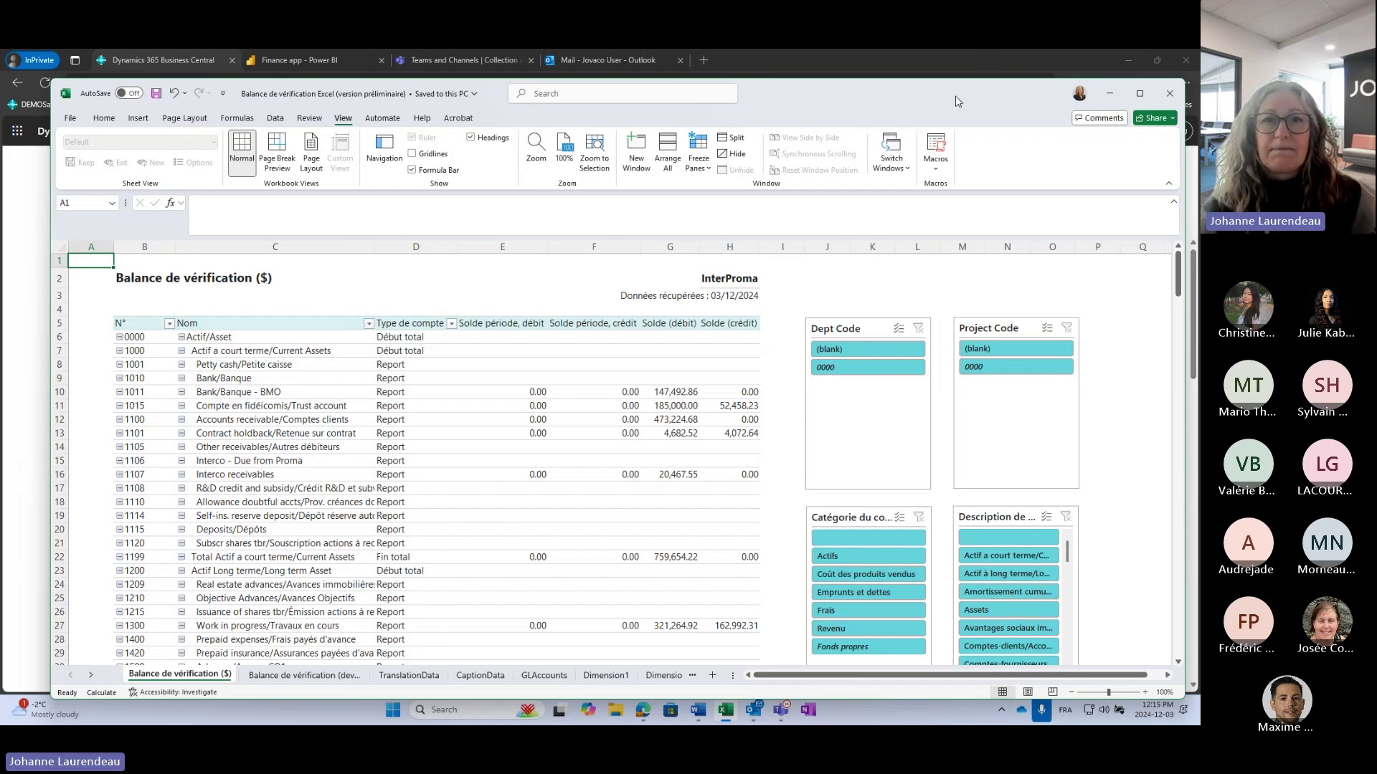
left_click(1109, 93)
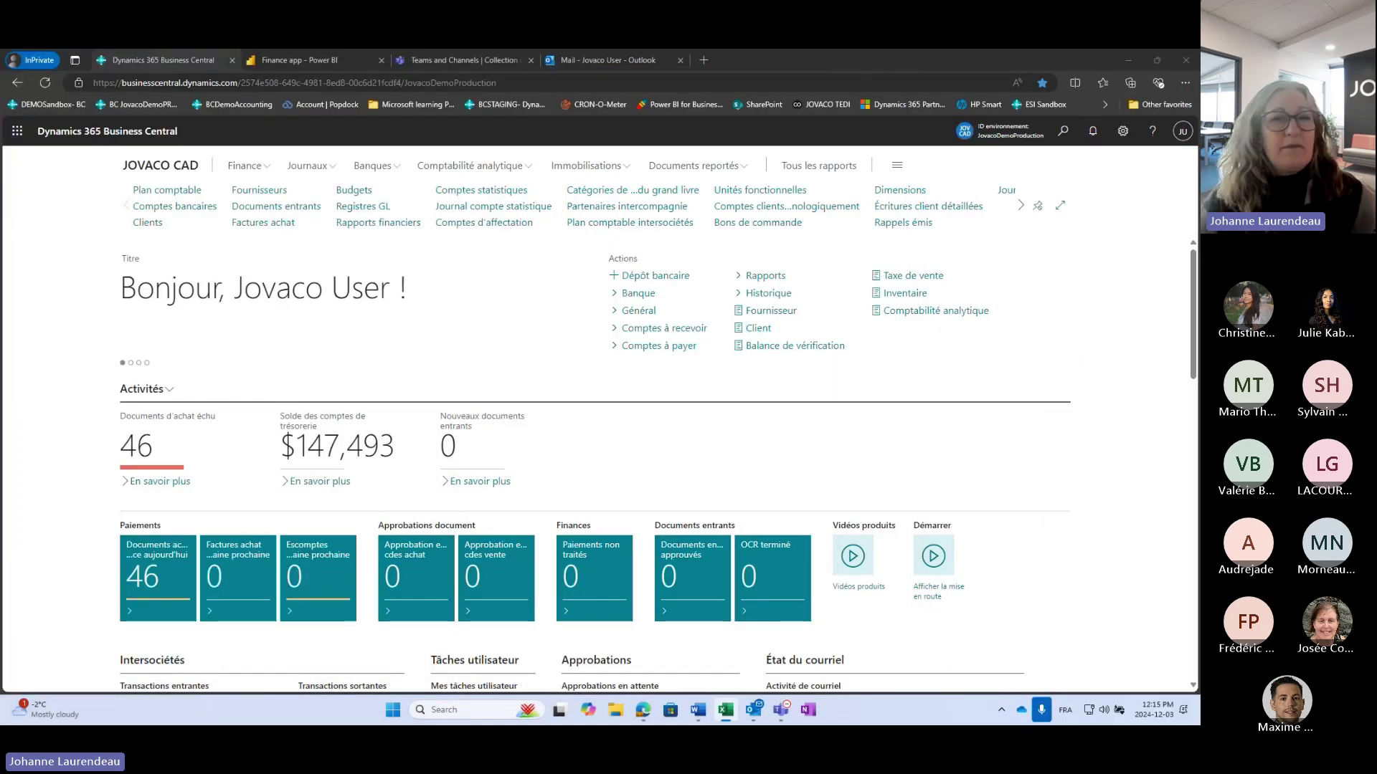
key("alt+Tab")
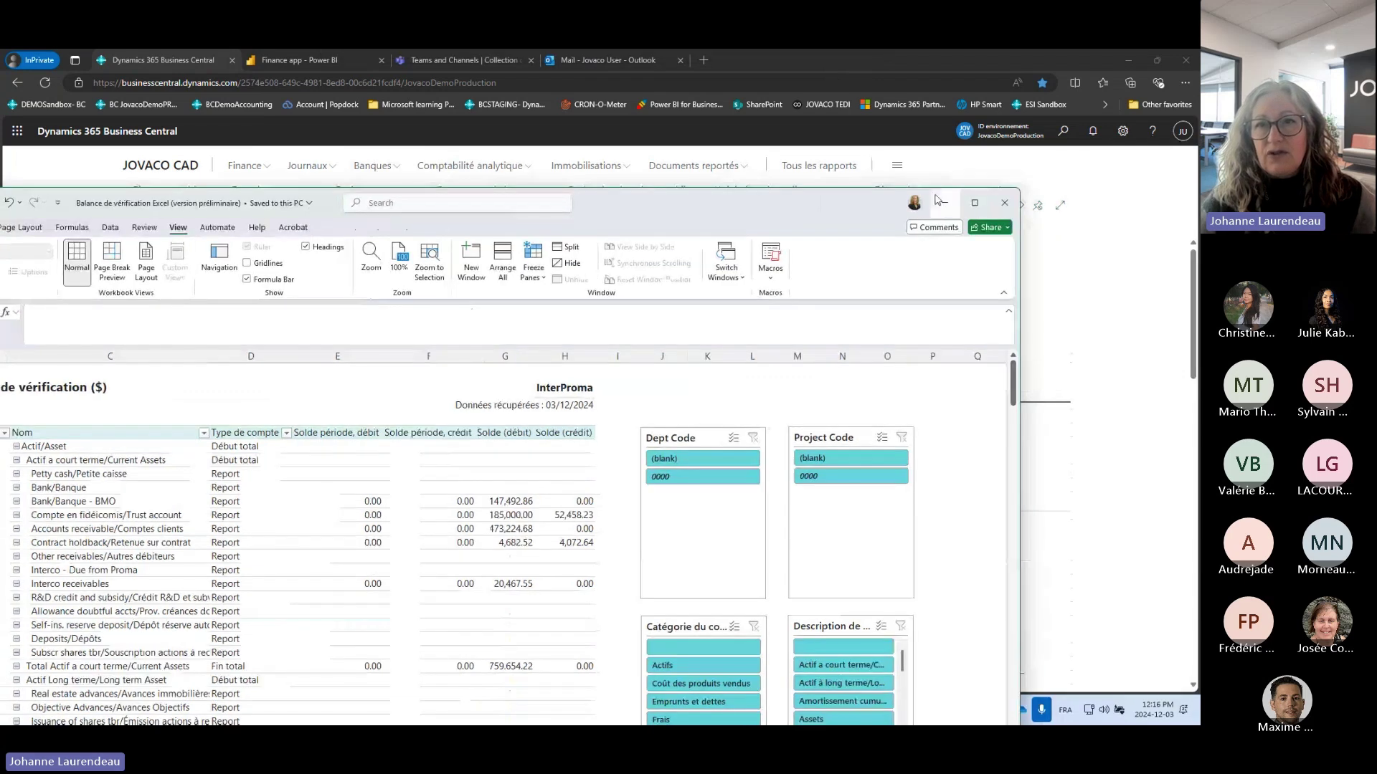
left_click(940, 202)
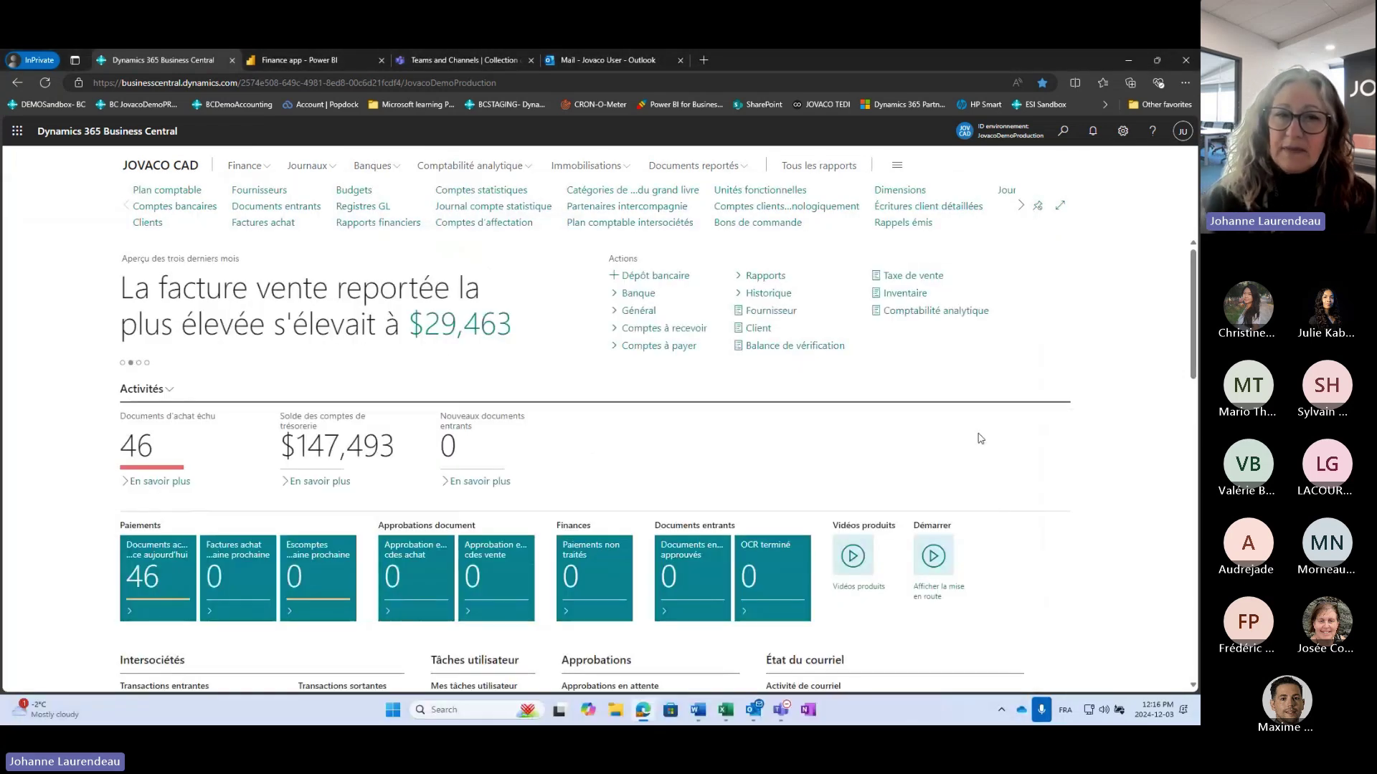
From the purchase documents due today, create a payment for WestLund Industrial's 2024-09-03 invoice in the CASH batch, using BMO and electronic payment.
scroll(632, 385, "down", 2)
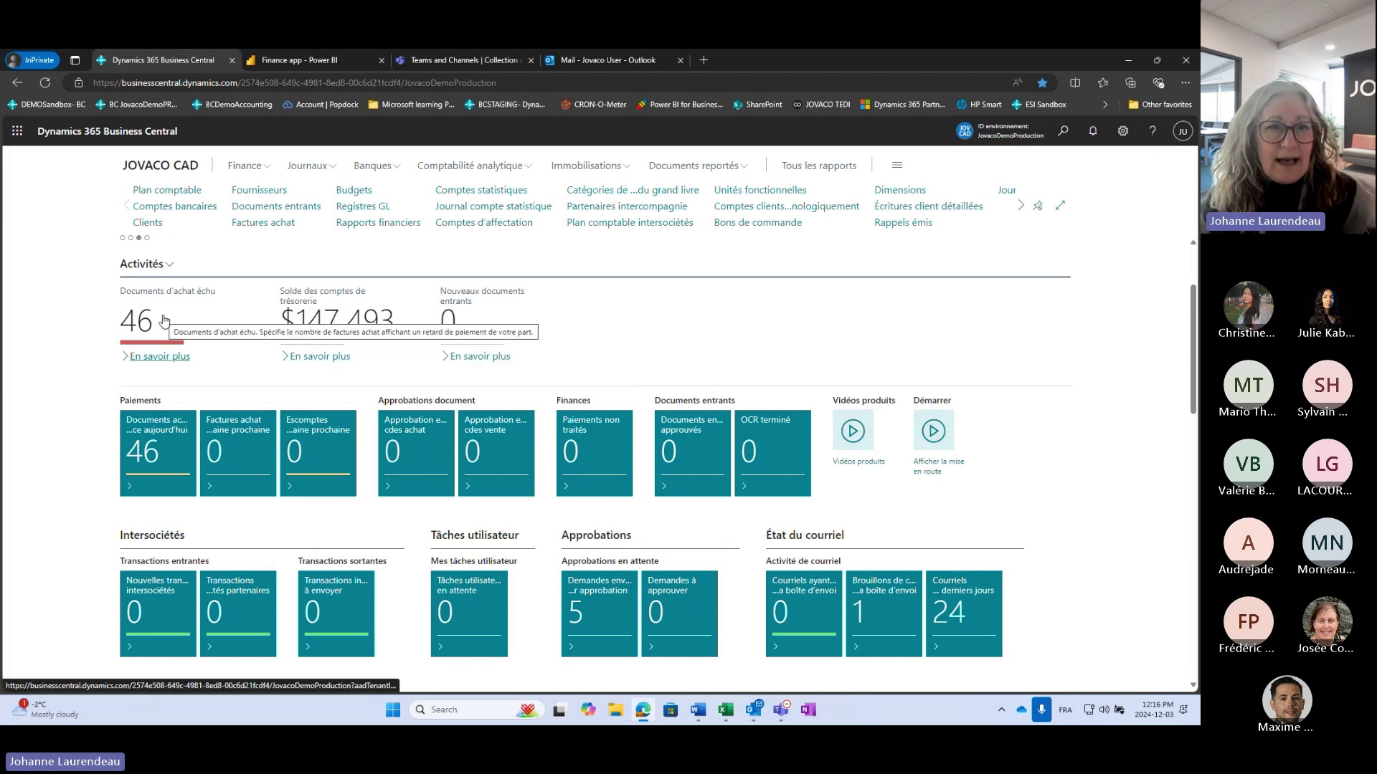
left_click(154, 455)
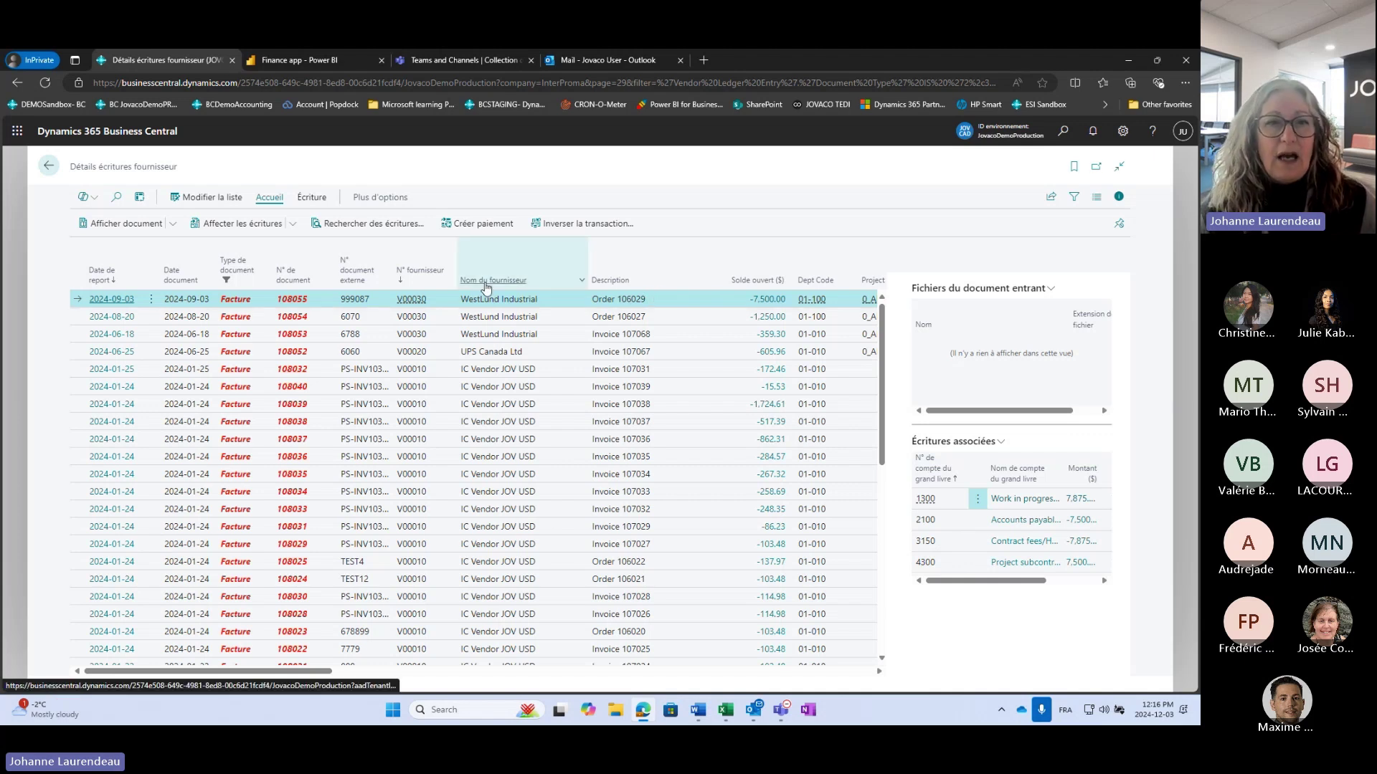
left_click(486, 224)
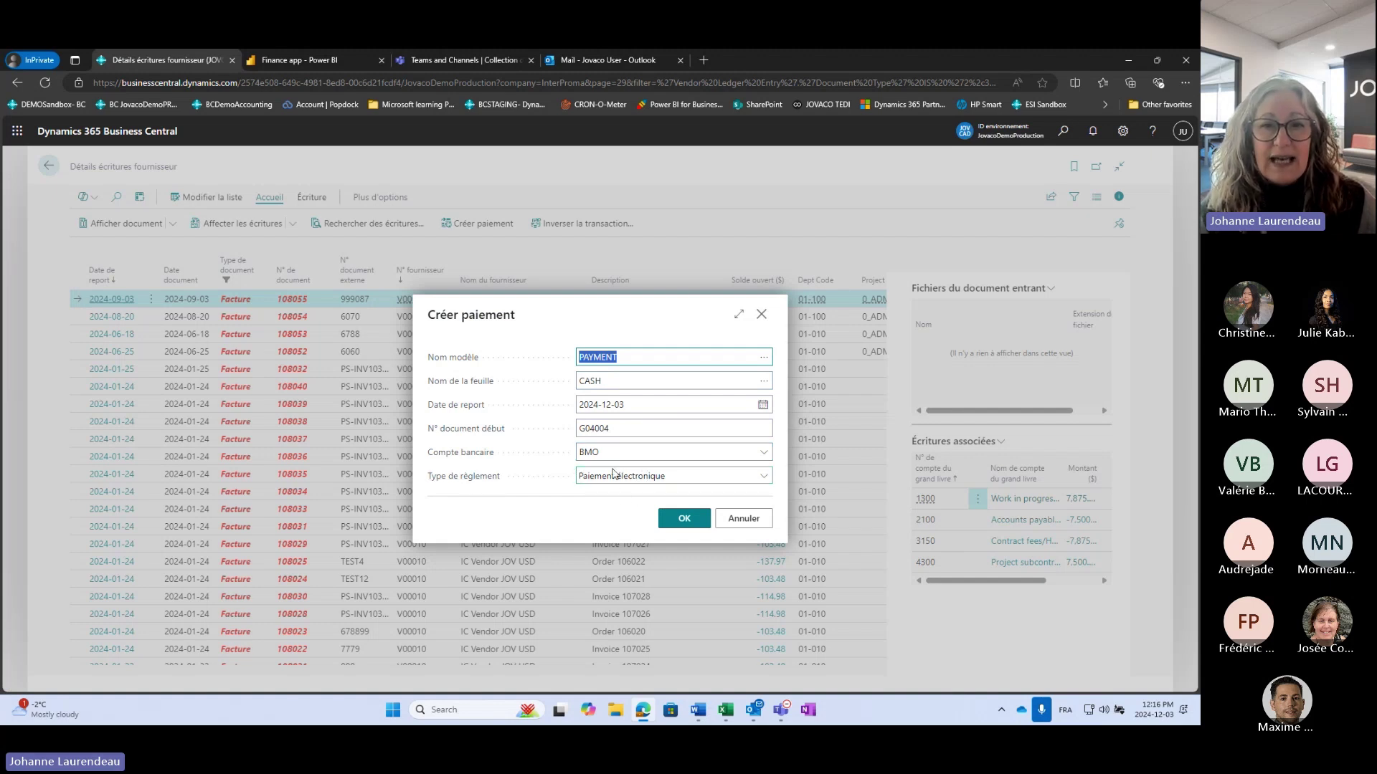
left_click(683, 524)
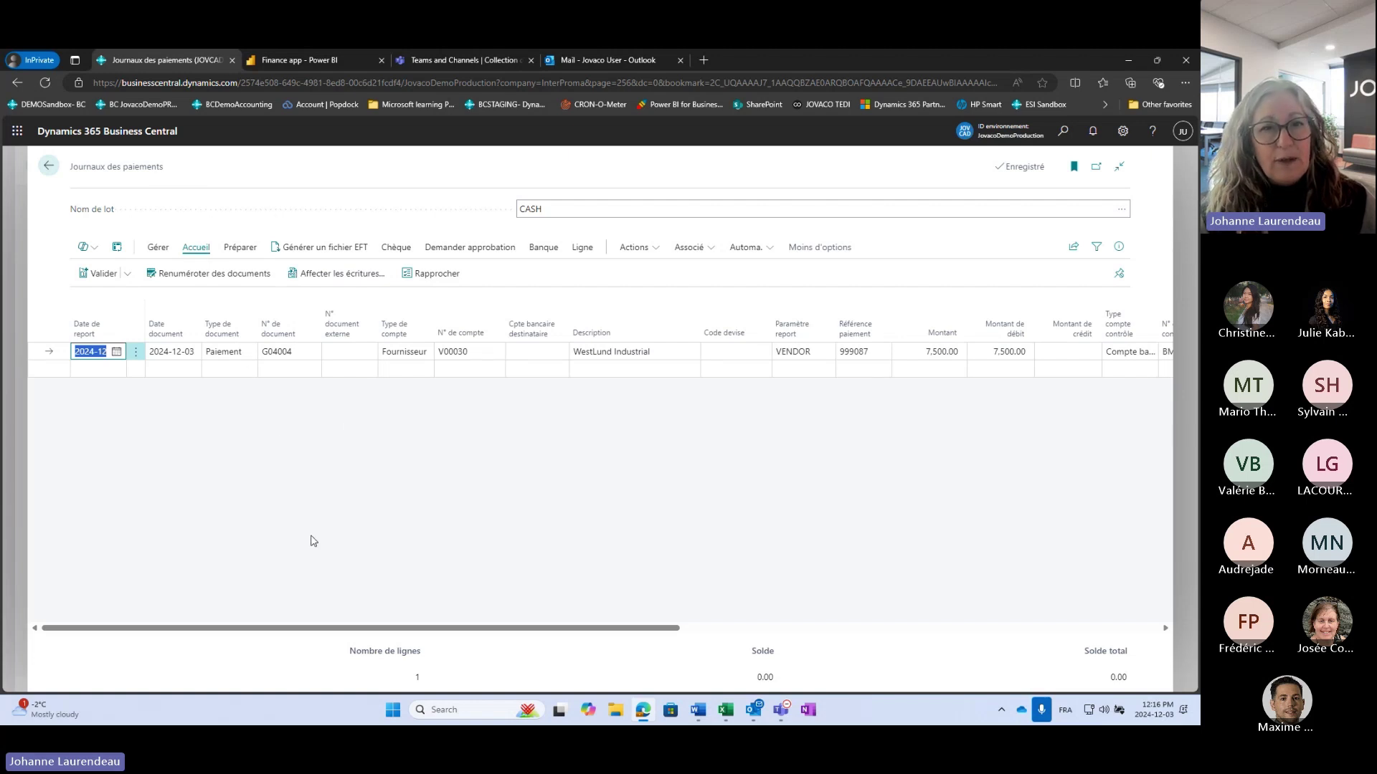
Review the WestLund Industrial payment line and the vendor invoices it is applied to, and accept the application.
left_click_drag(388, 627, 674, 664)
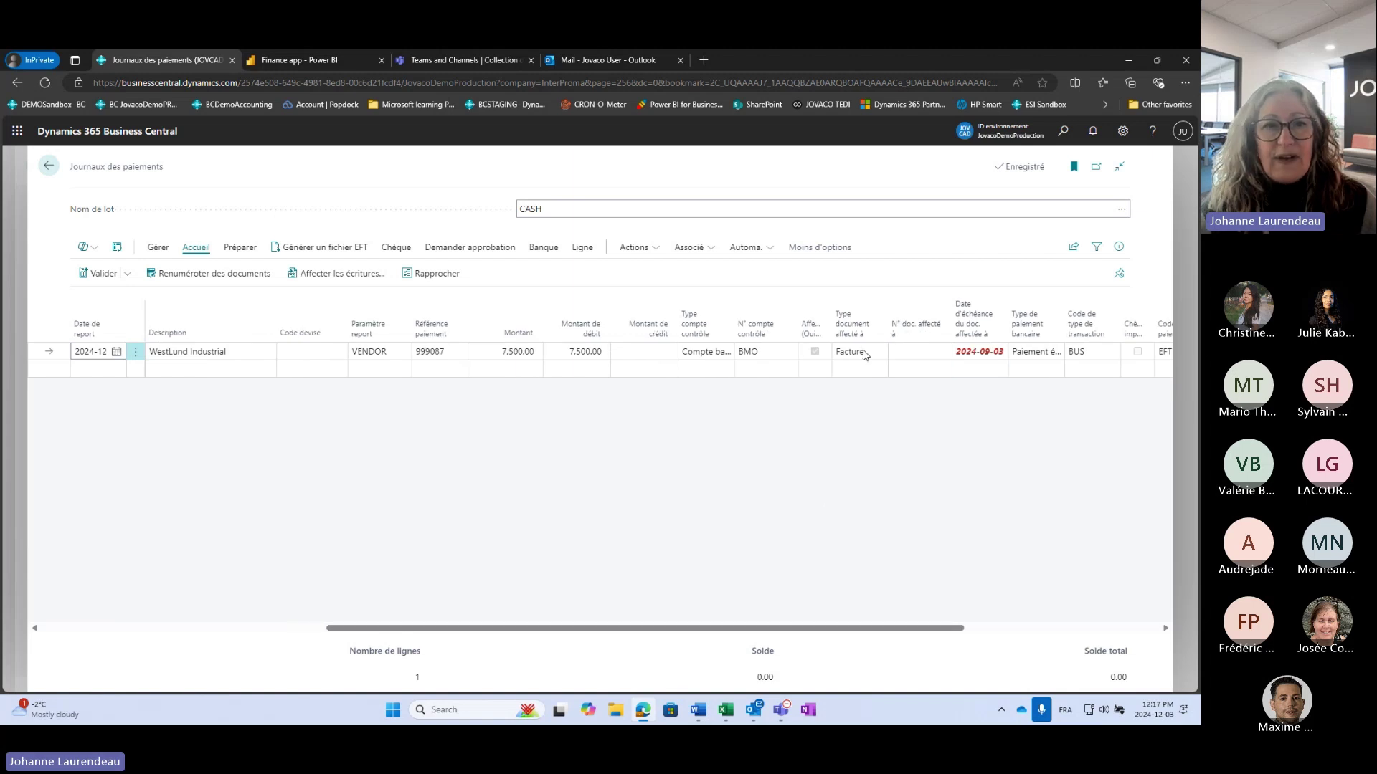
left_click(344, 273)
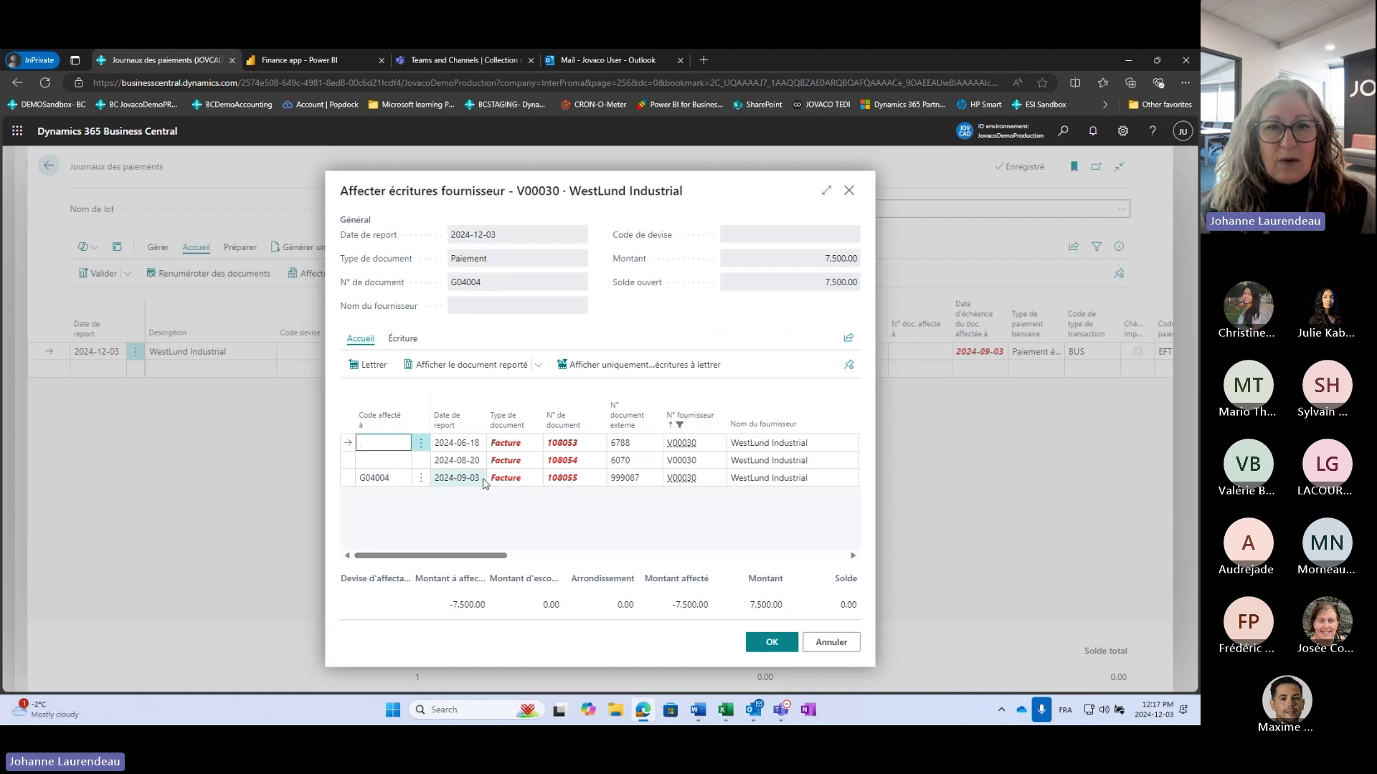
left_click_drag(459, 555, 557, 560)
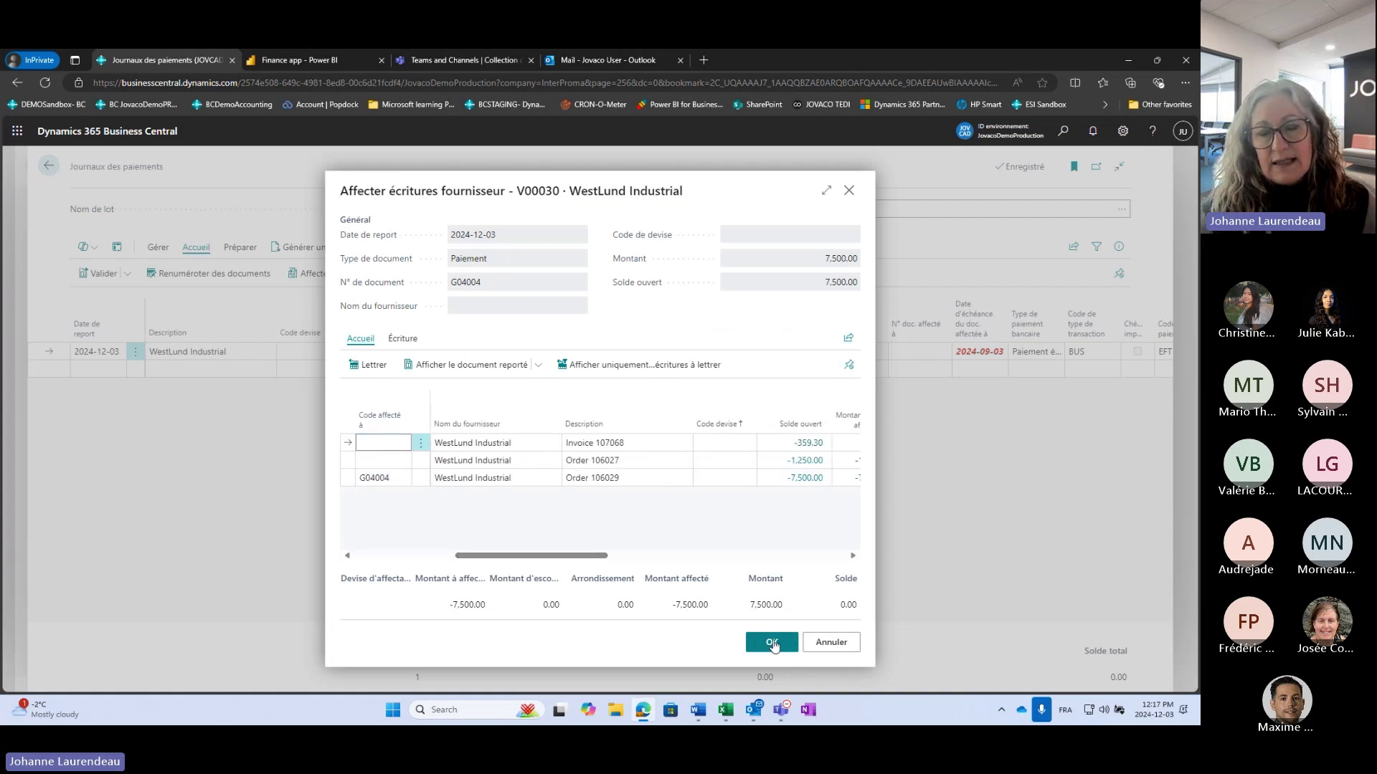
left_click(772, 643)
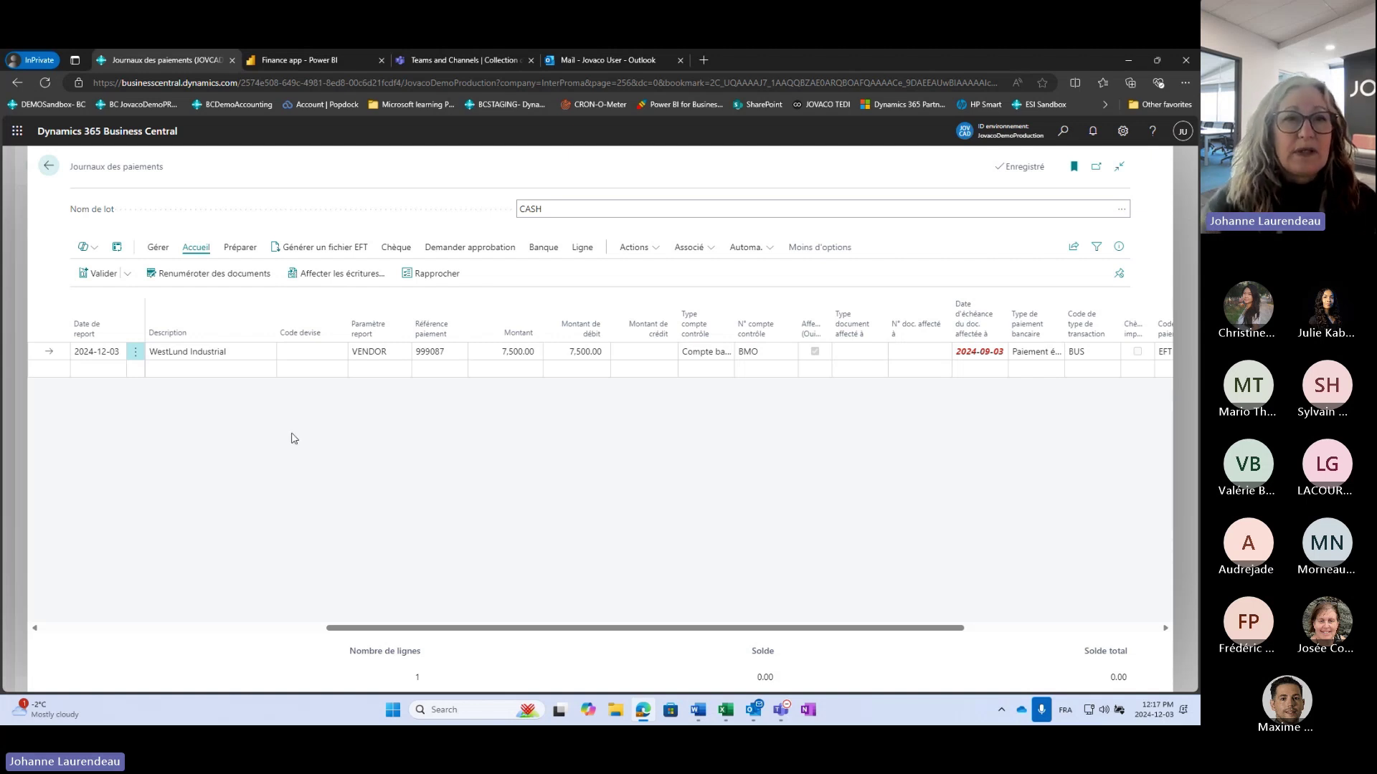
Open the vendor payment suggestion options for the CASH payment journal.
left_click(240, 250)
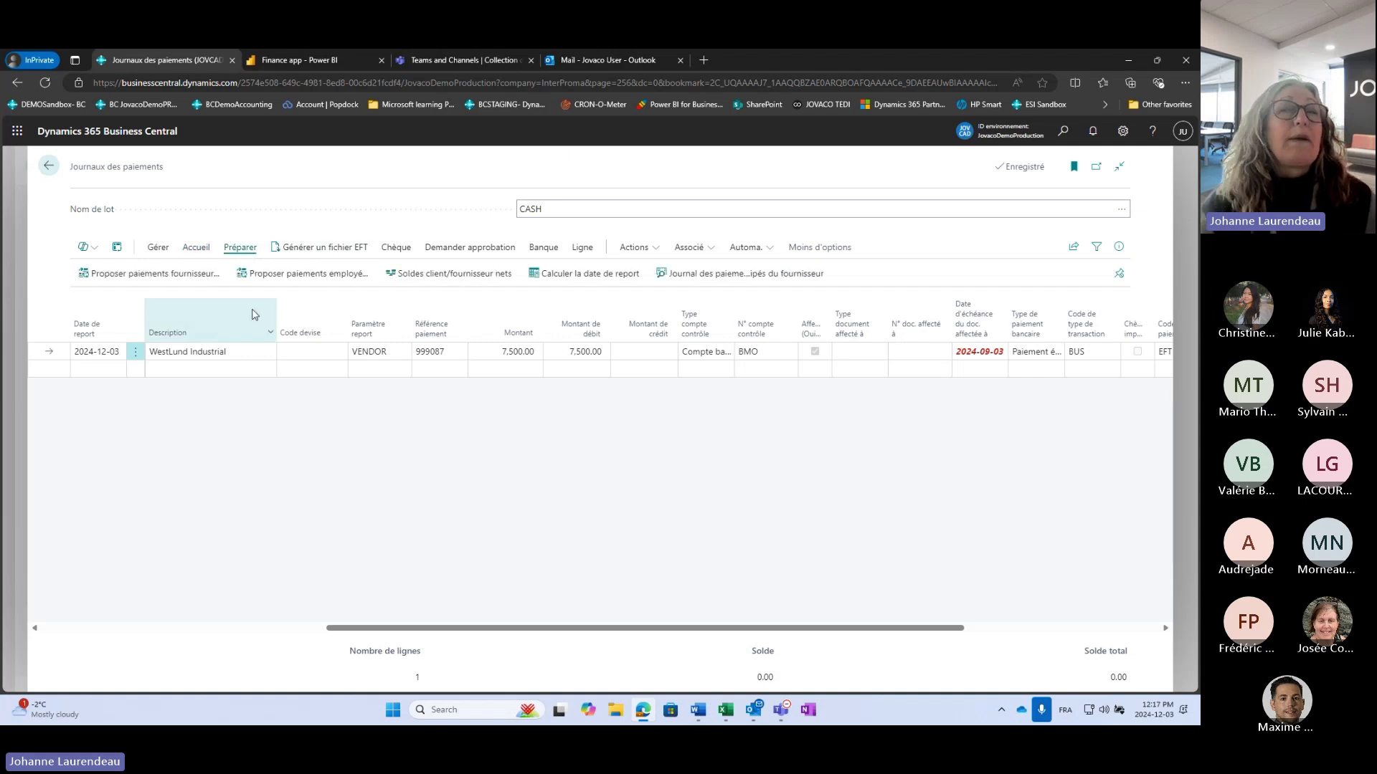
left_click(147, 276)
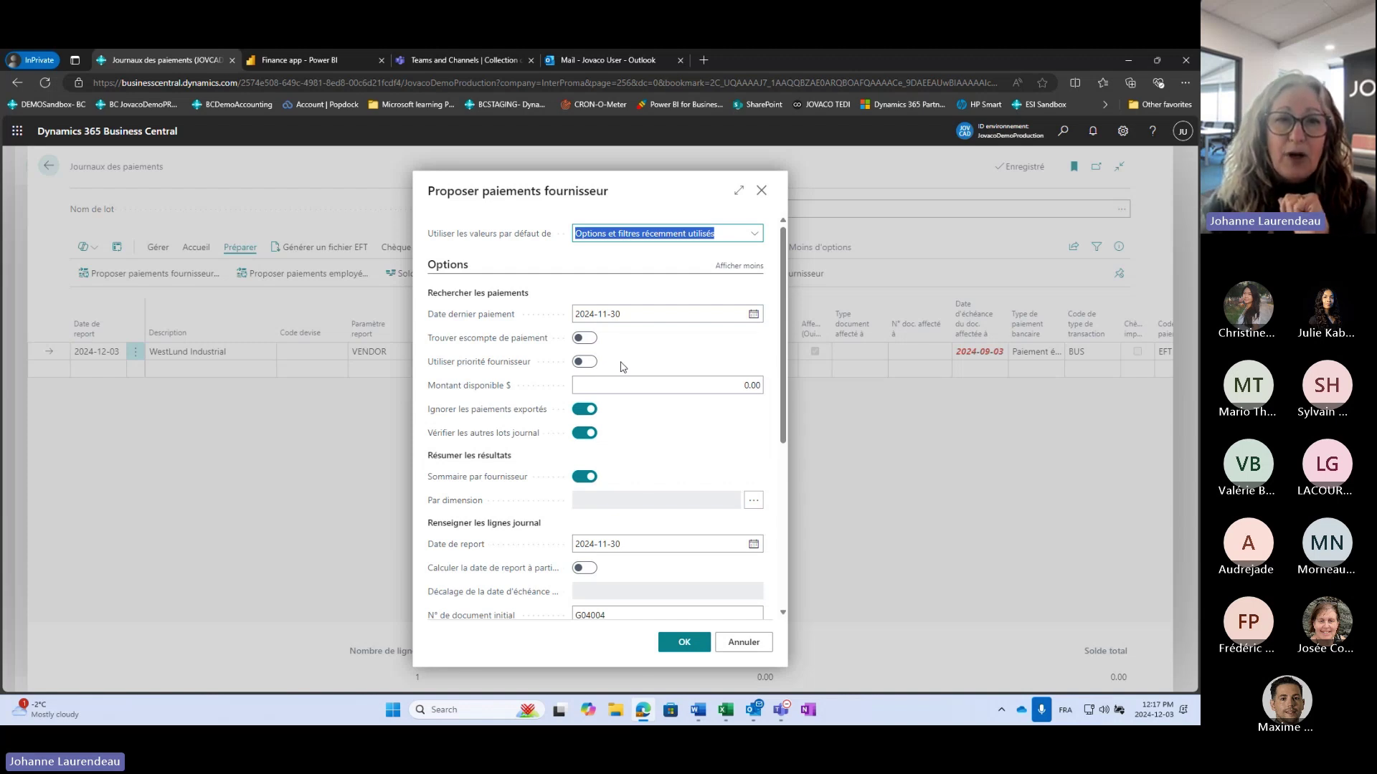
left_click(585, 362)
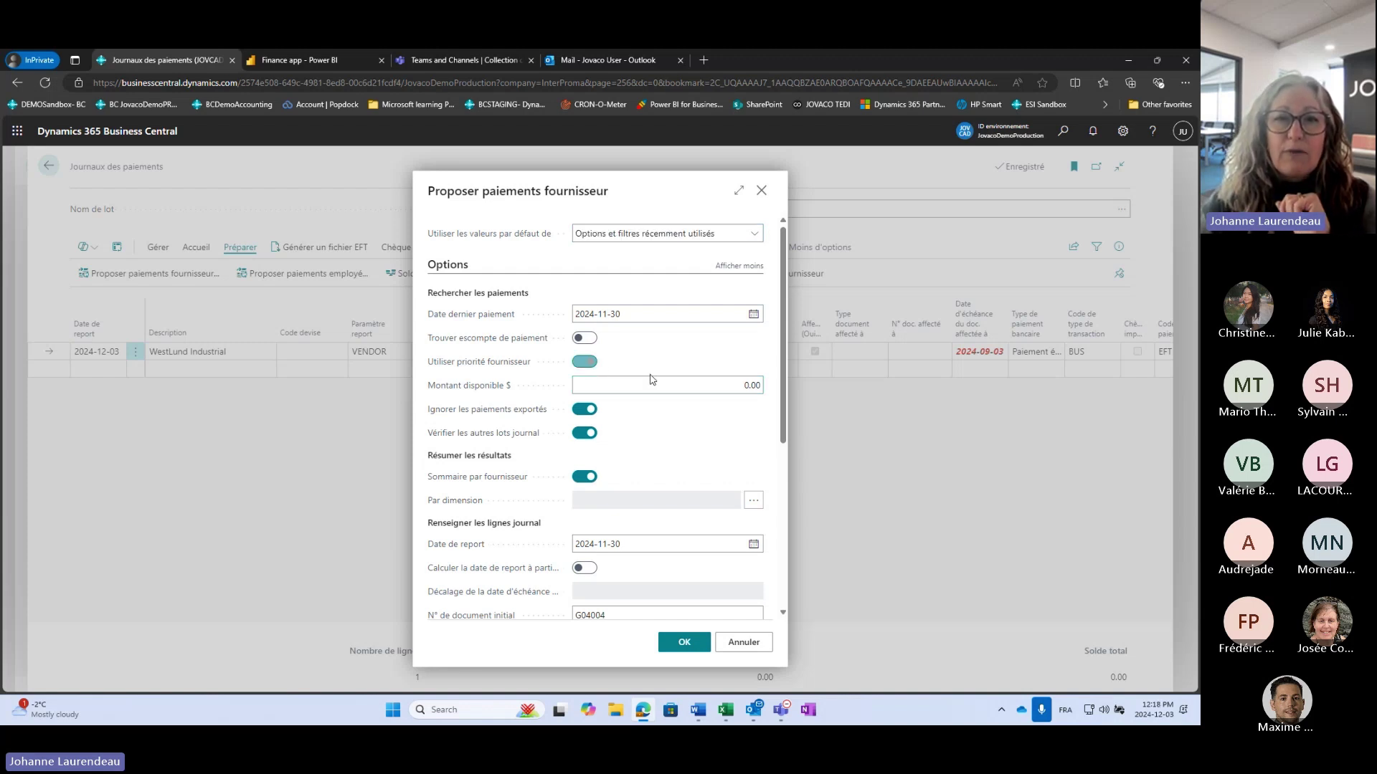
left_click(693, 385)
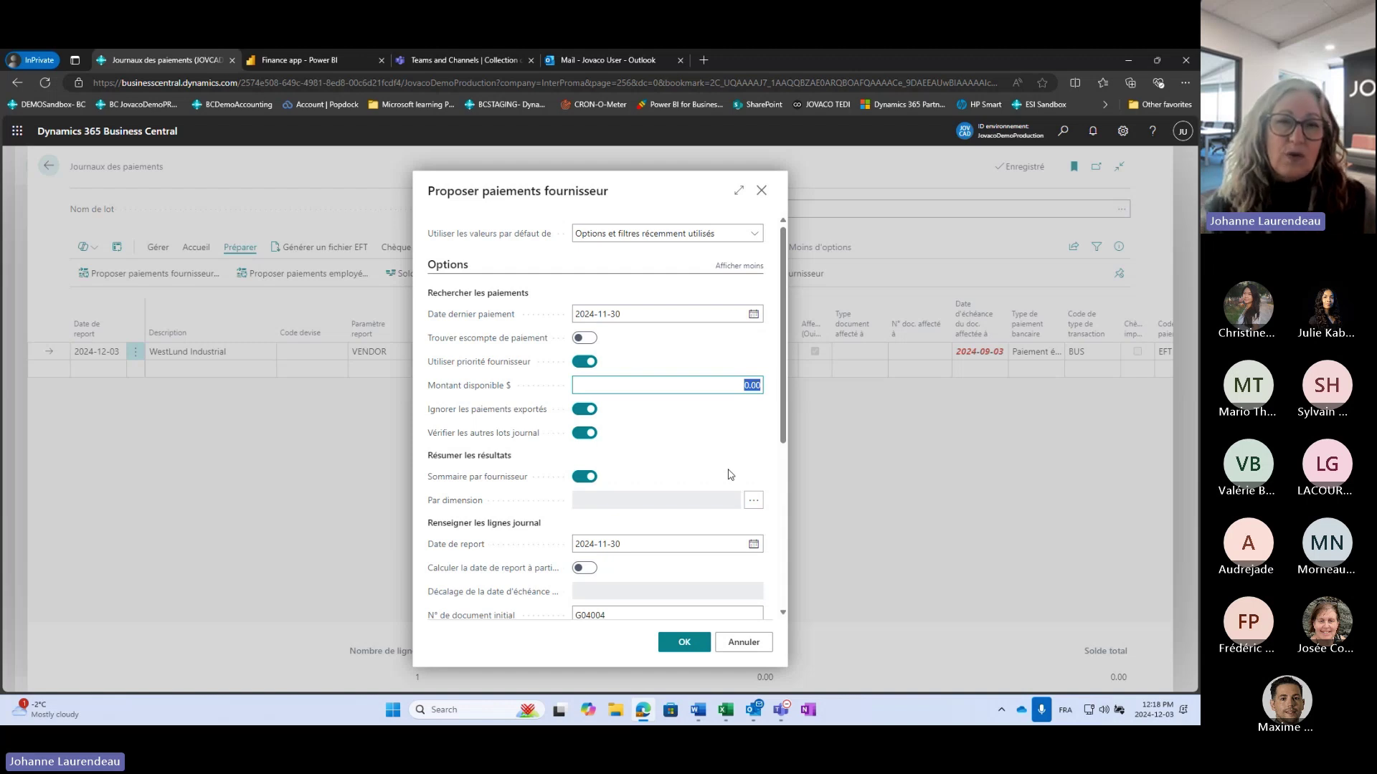
left_click(586, 361)
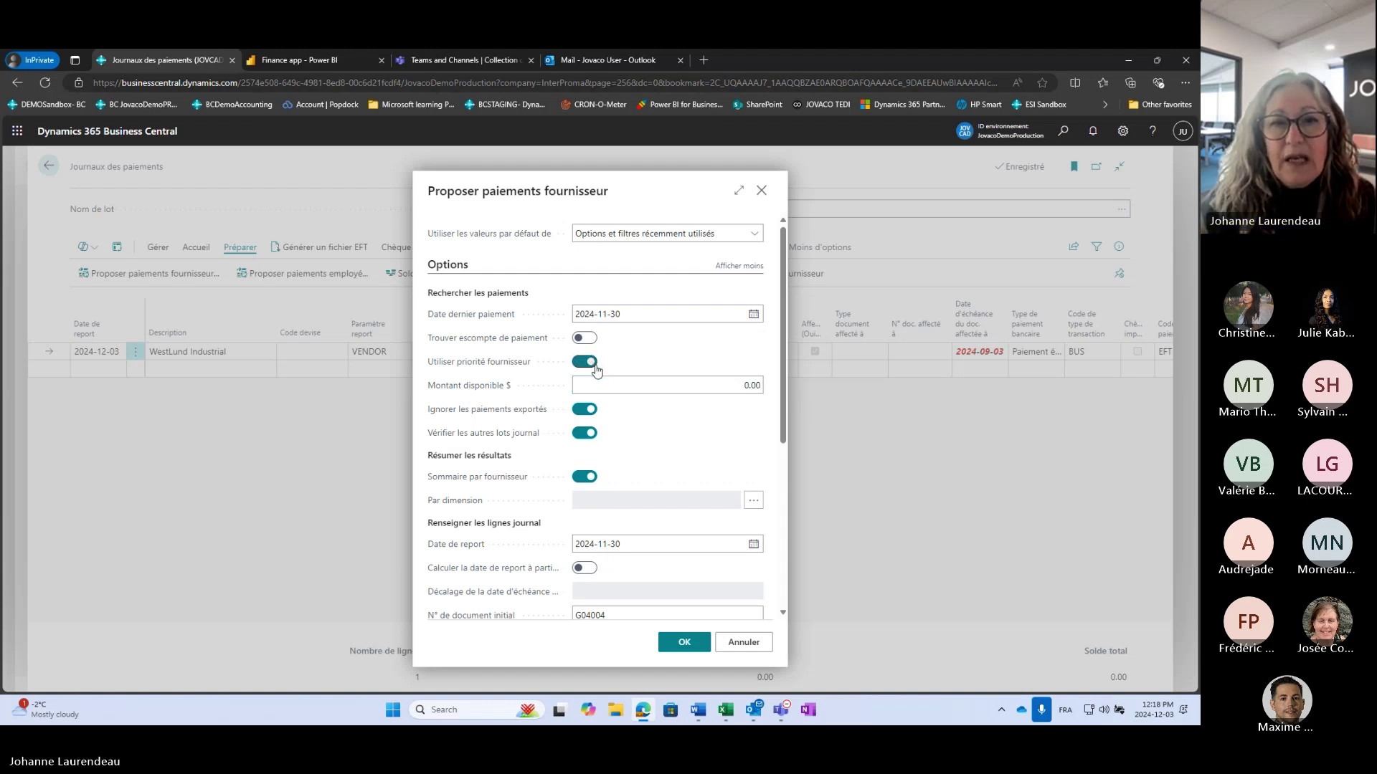
Generate suggested vendor payments through 2024-11-30, summarized per vendor, with BMO as the balancing account and the EFT payment method filter.
scroll(658, 450, "down", 1)
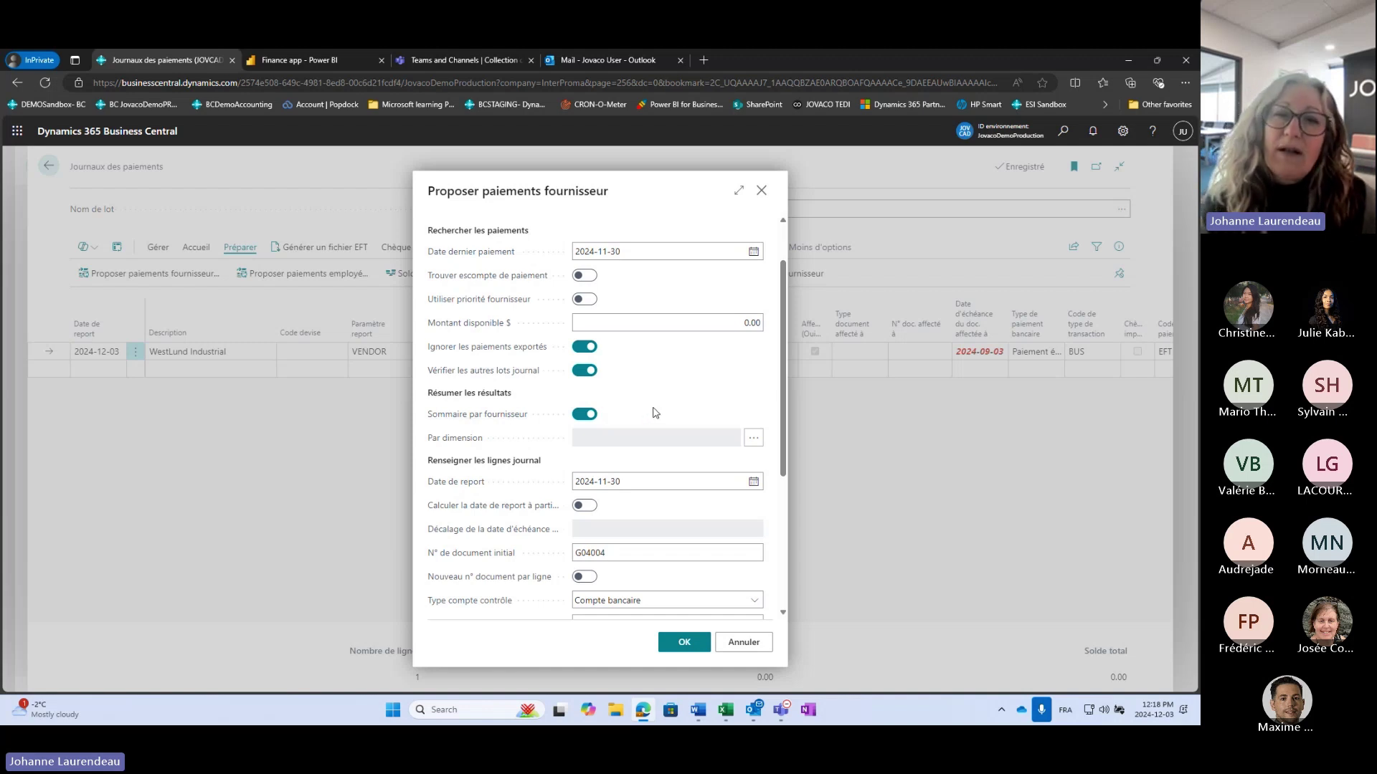
scroll(655, 413, "down", 2)
scroll(674, 471, "down", 2)
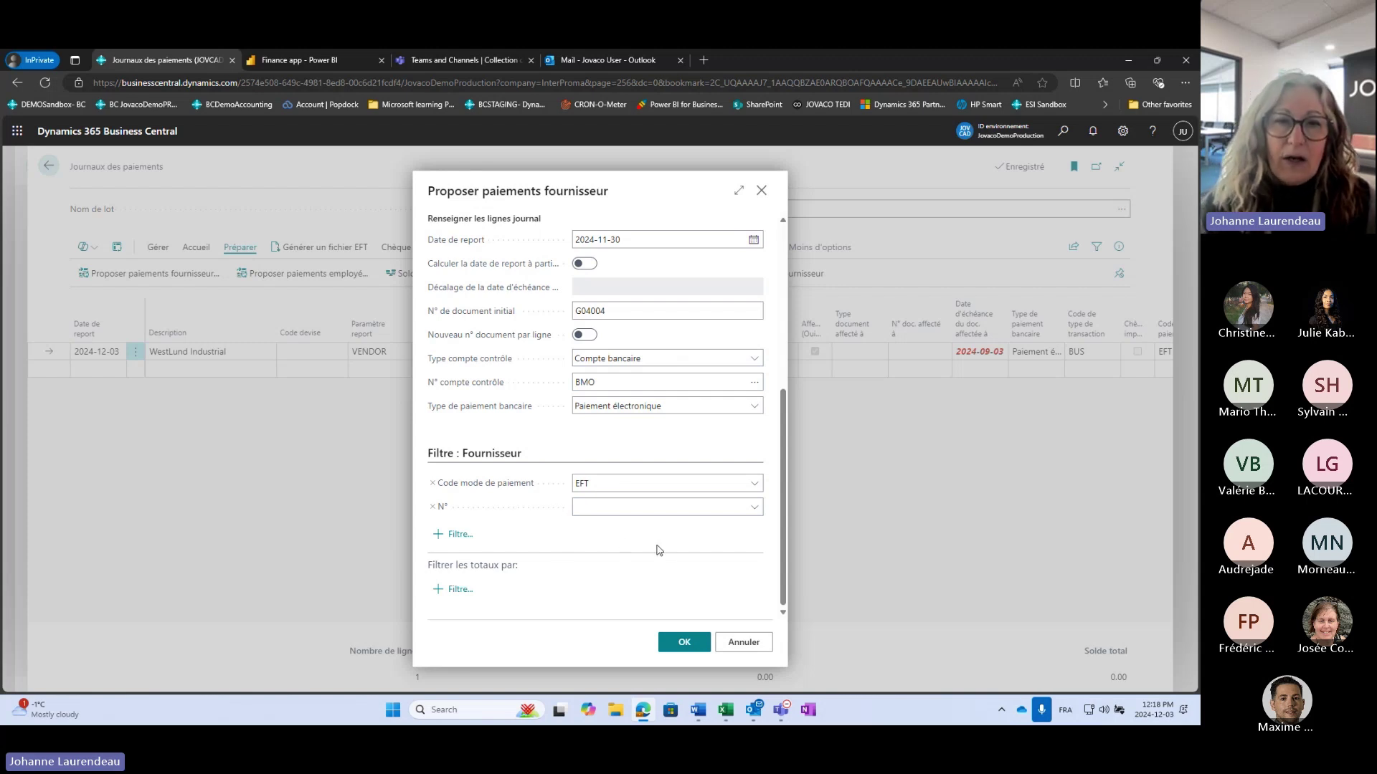
left_click(683, 639)
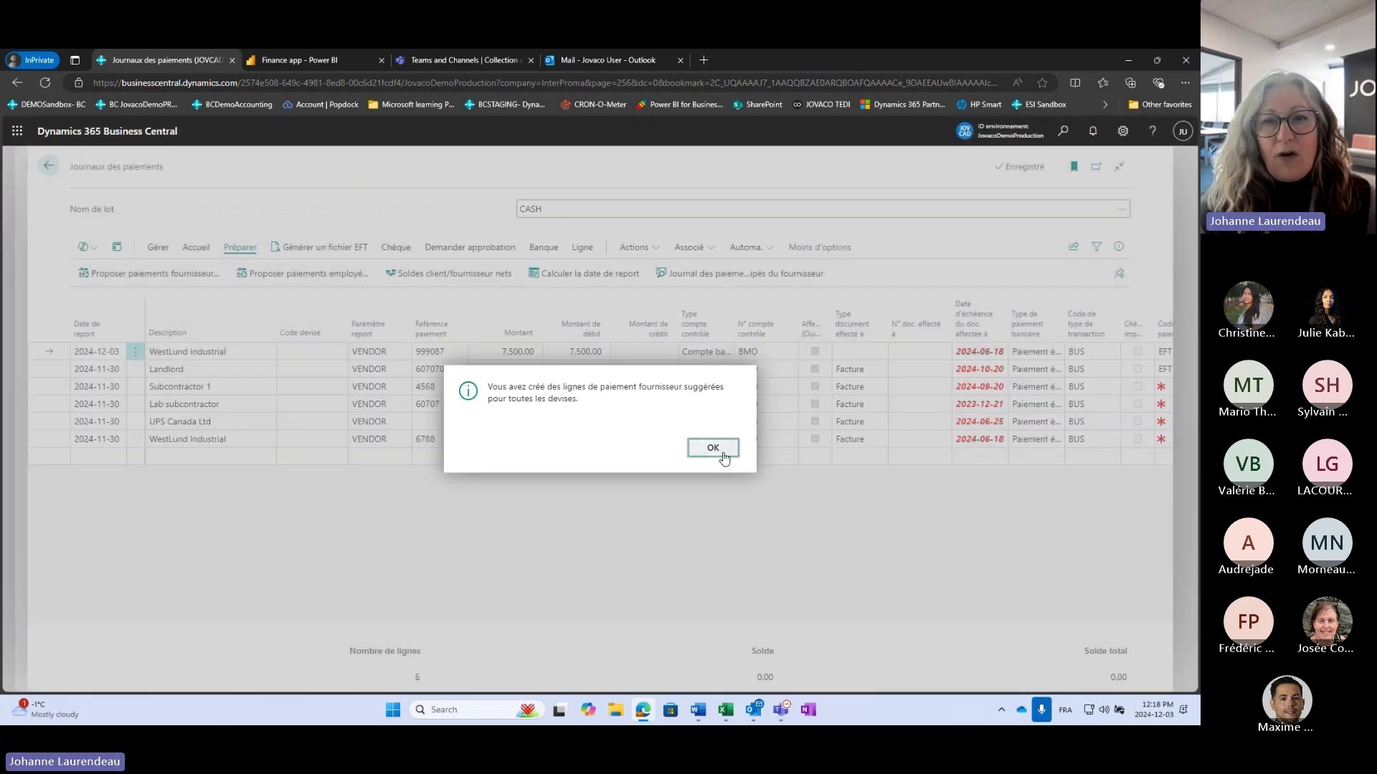
left_click(721, 453)
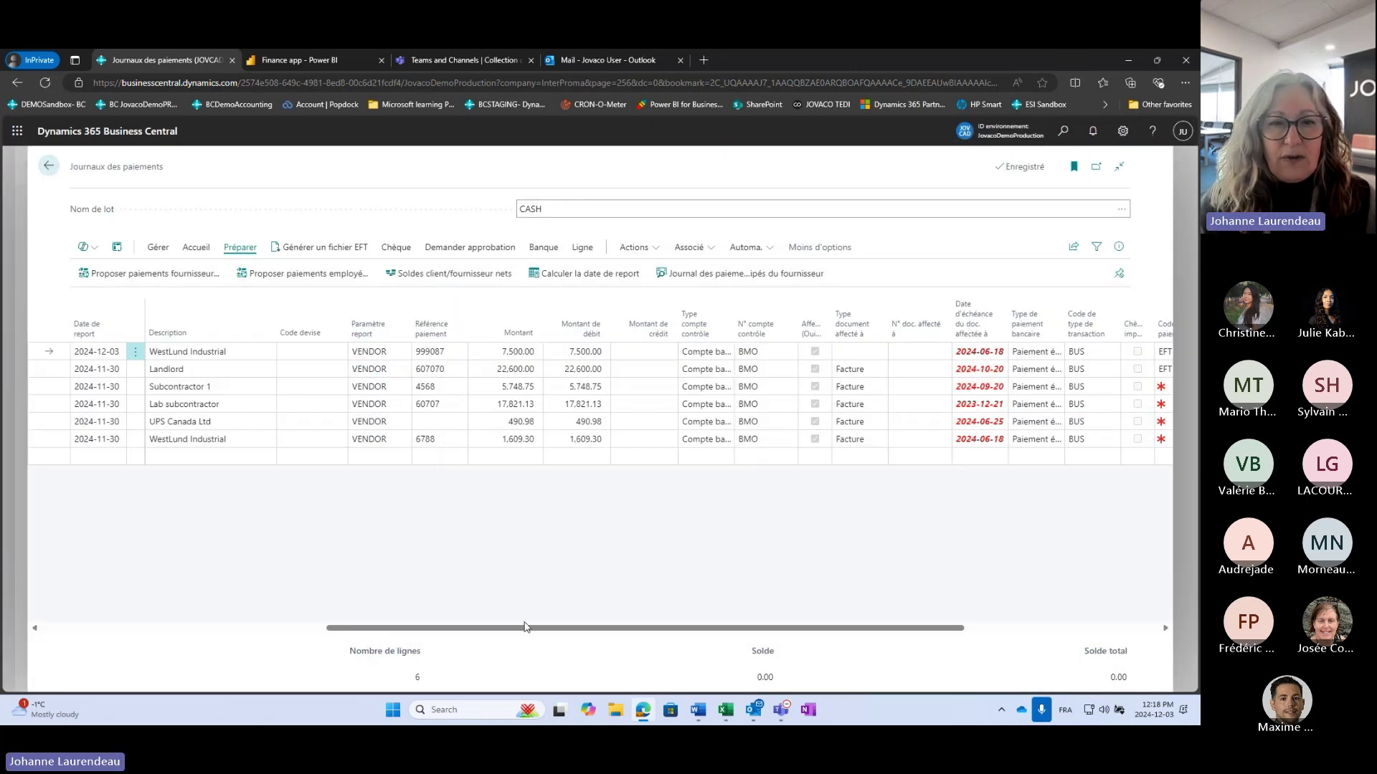
Preview the Journal des paiements anticipés du fournisseur report for the CASH batch and examine its two pages.
left_click_drag(508, 634, 352, 627)
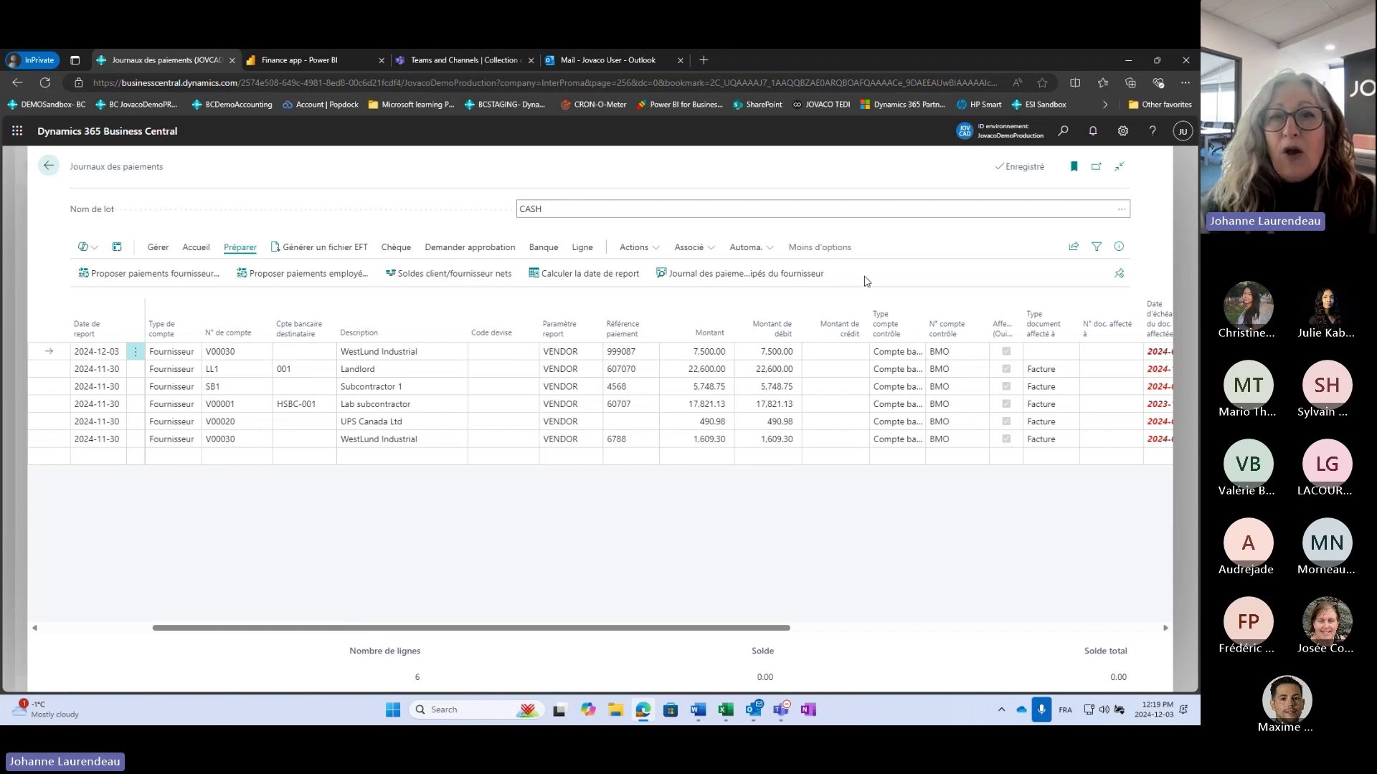
left_click(730, 278)
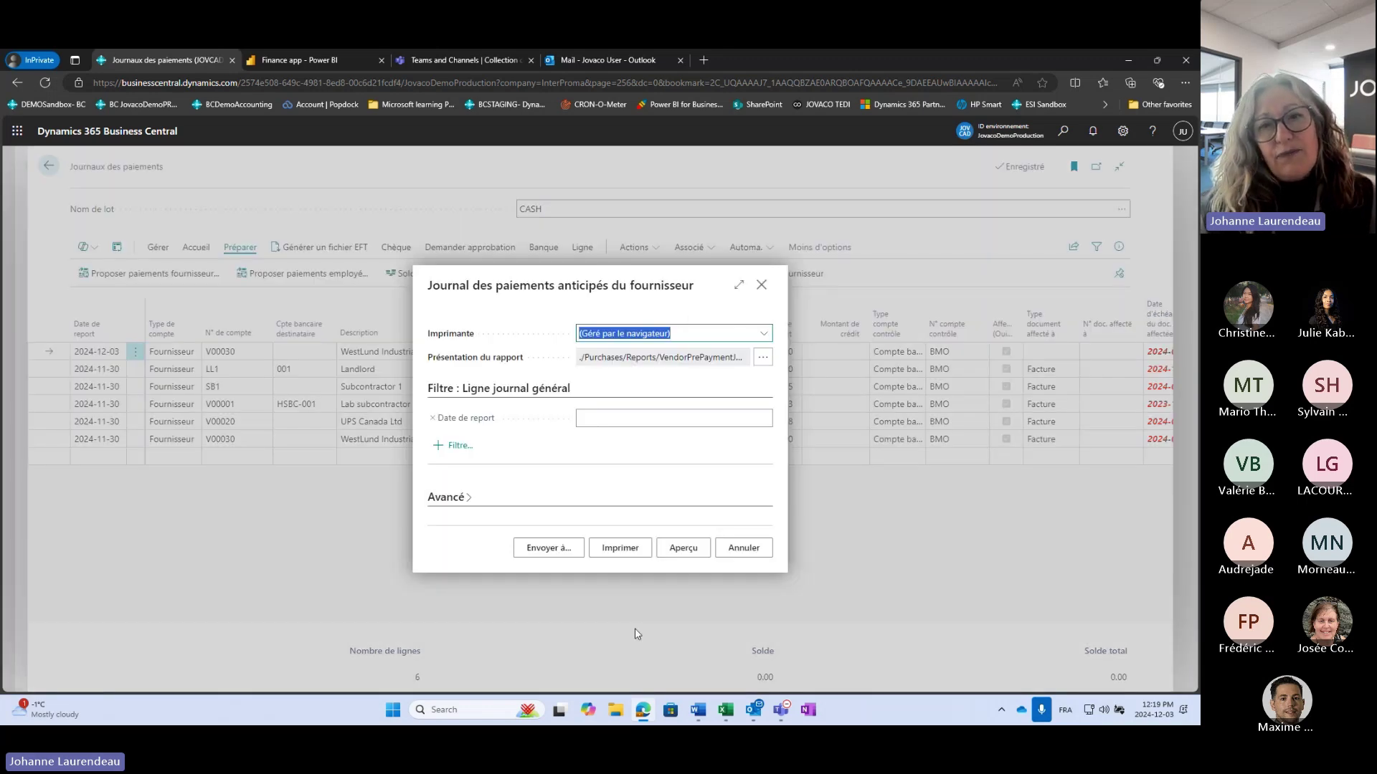
left_click(690, 549)
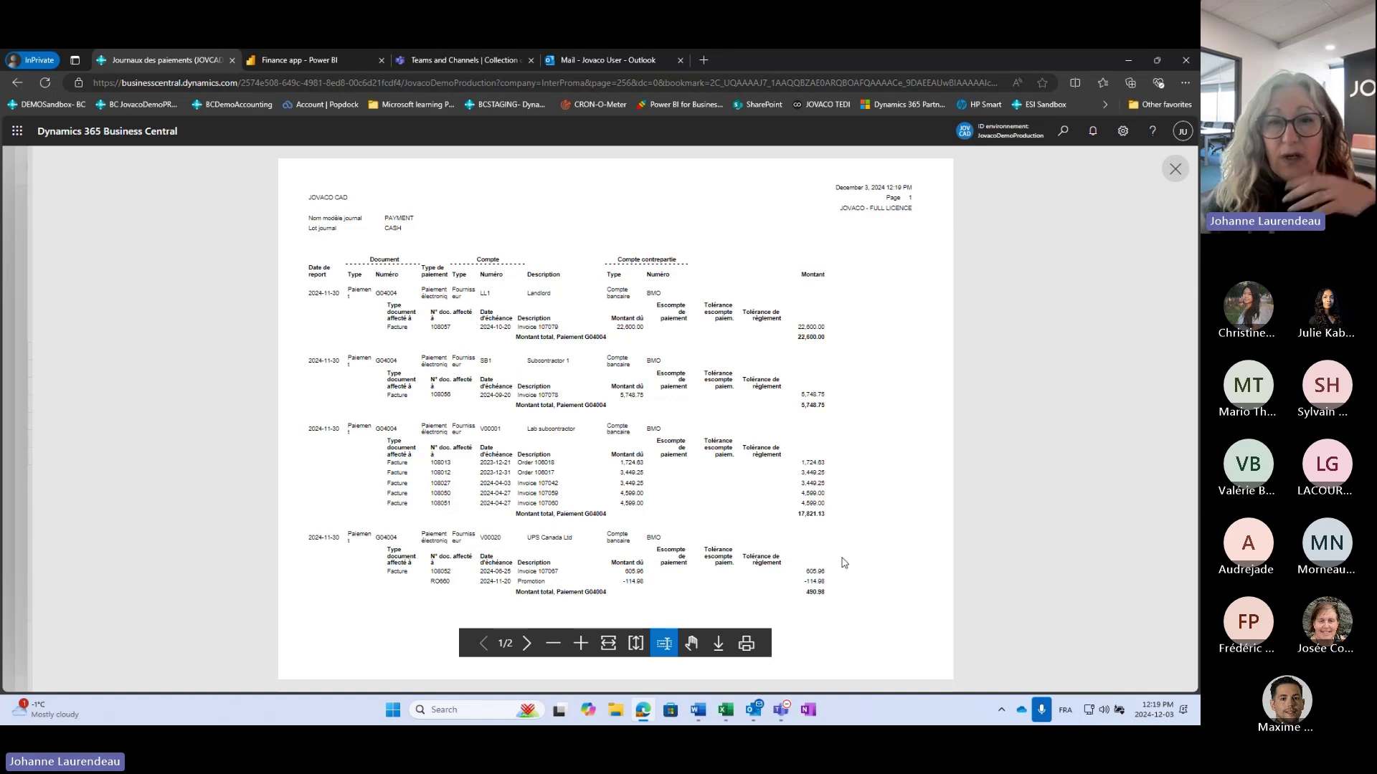
scroll(835, 539, "down", 5)
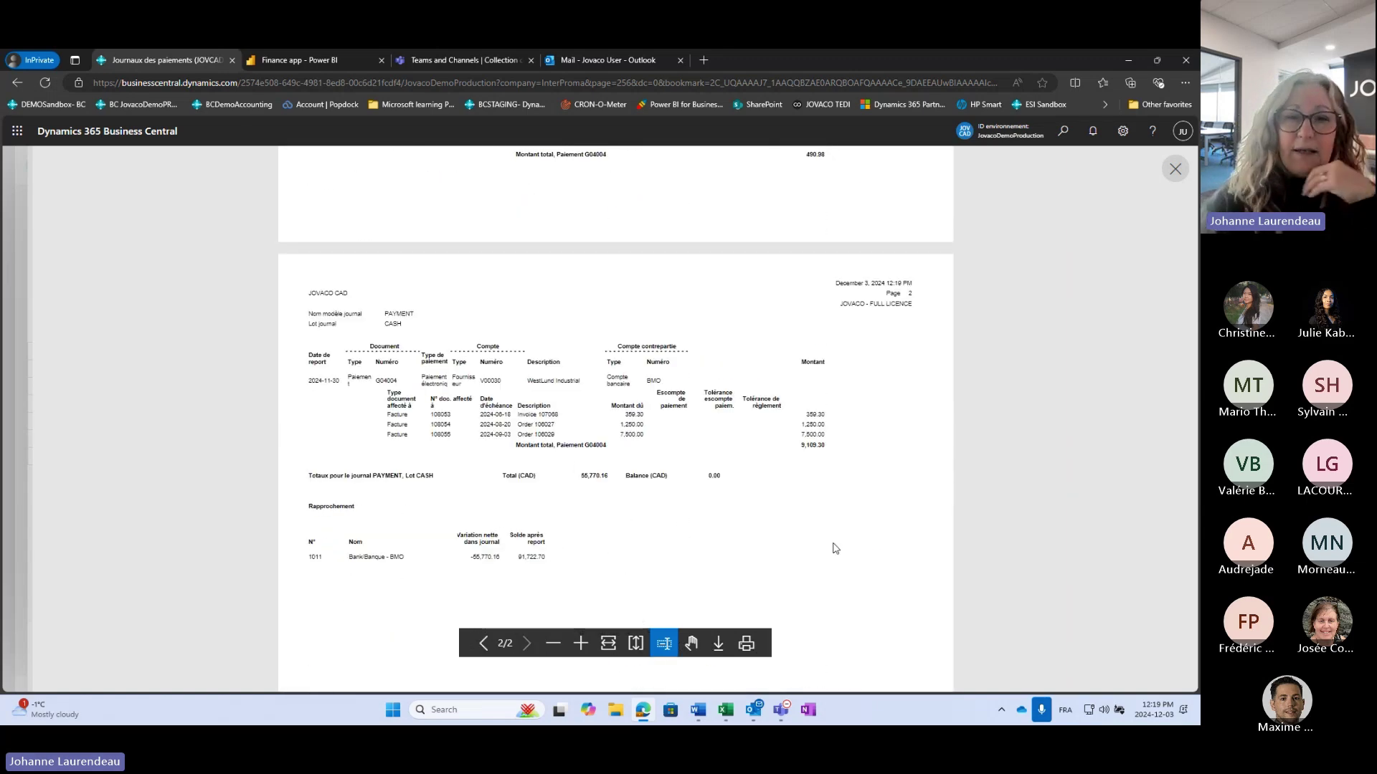
Close the Journal des paiements anticipés du fournisseur report and show the approval request options for the CASH payment journal.
left_click(1165, 172)
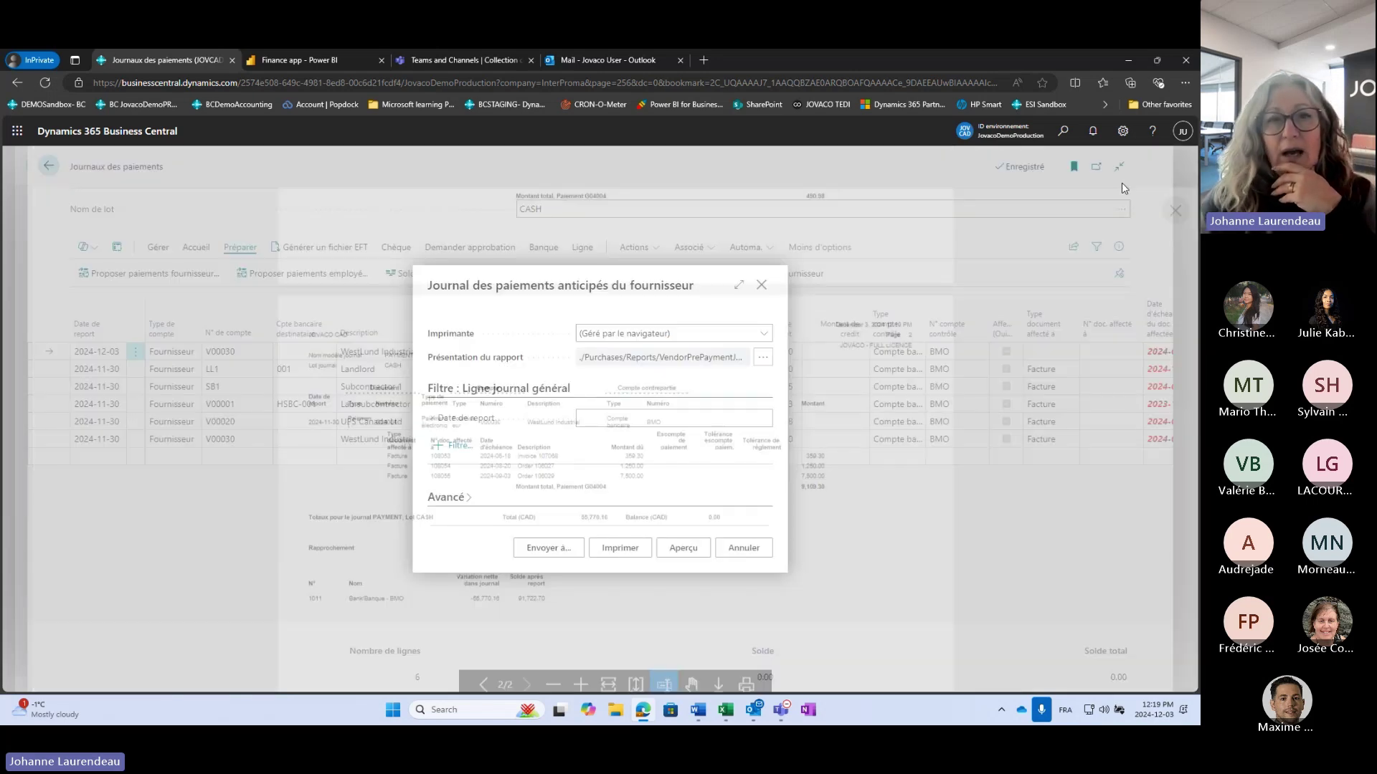
left_click(761, 284)
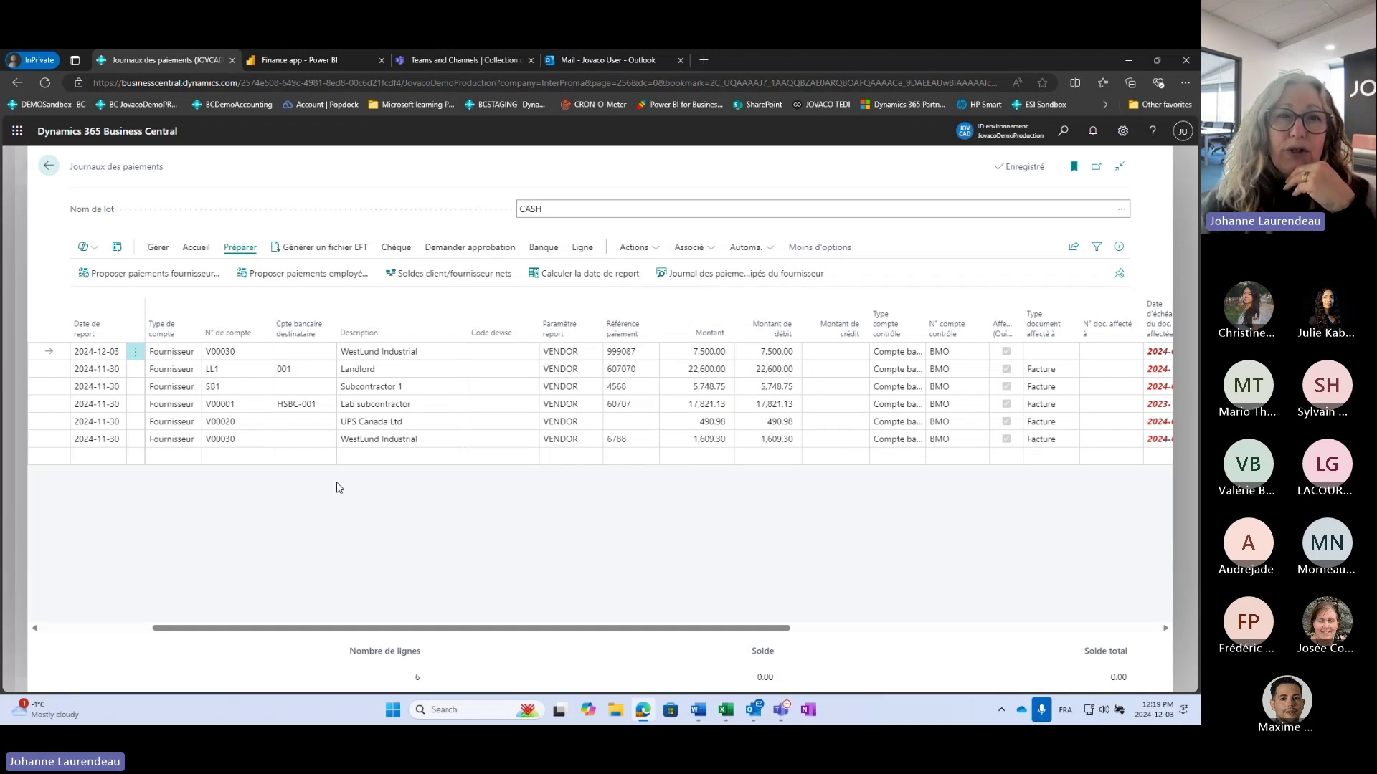
left_click(469, 247)
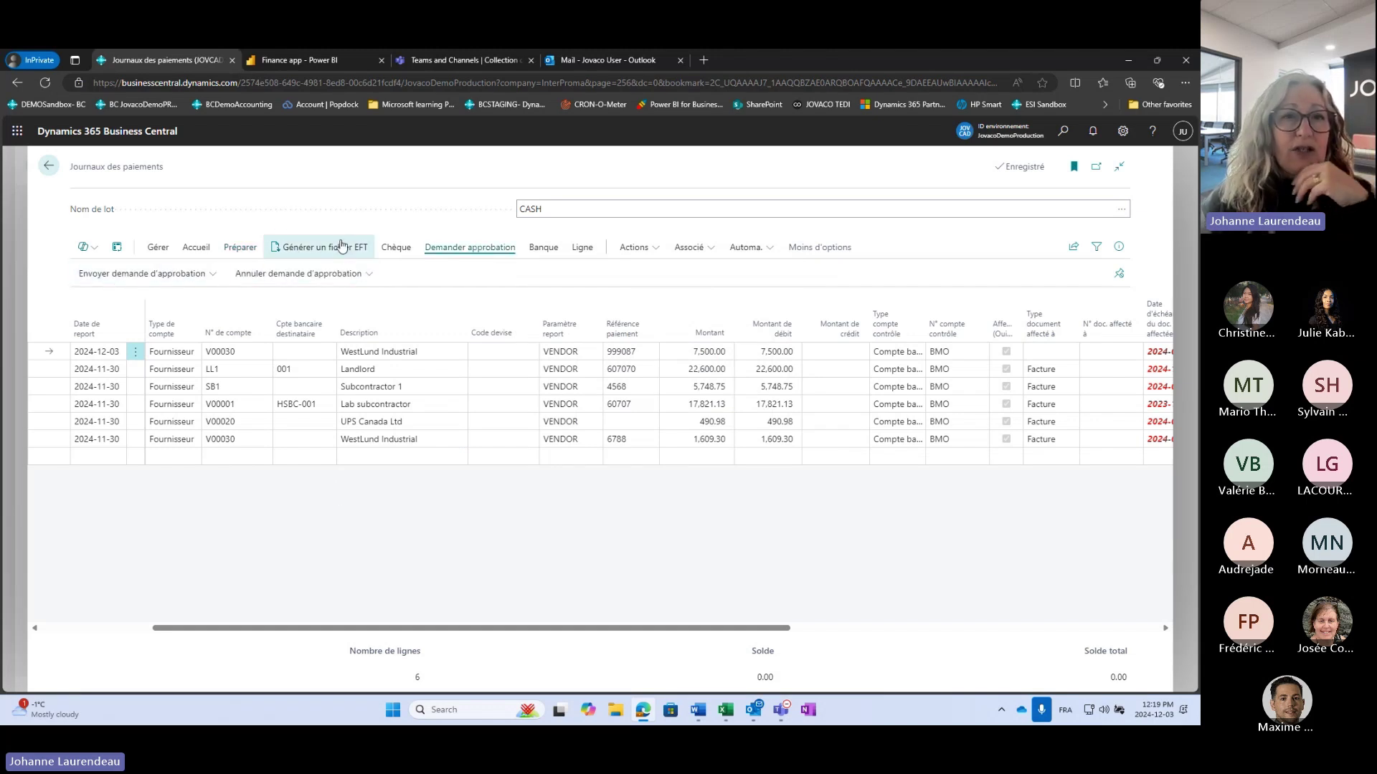
Return to the JOVACO CAD home page and view the list options of Mes comptes in the Panorama section.
left_click(50, 167)
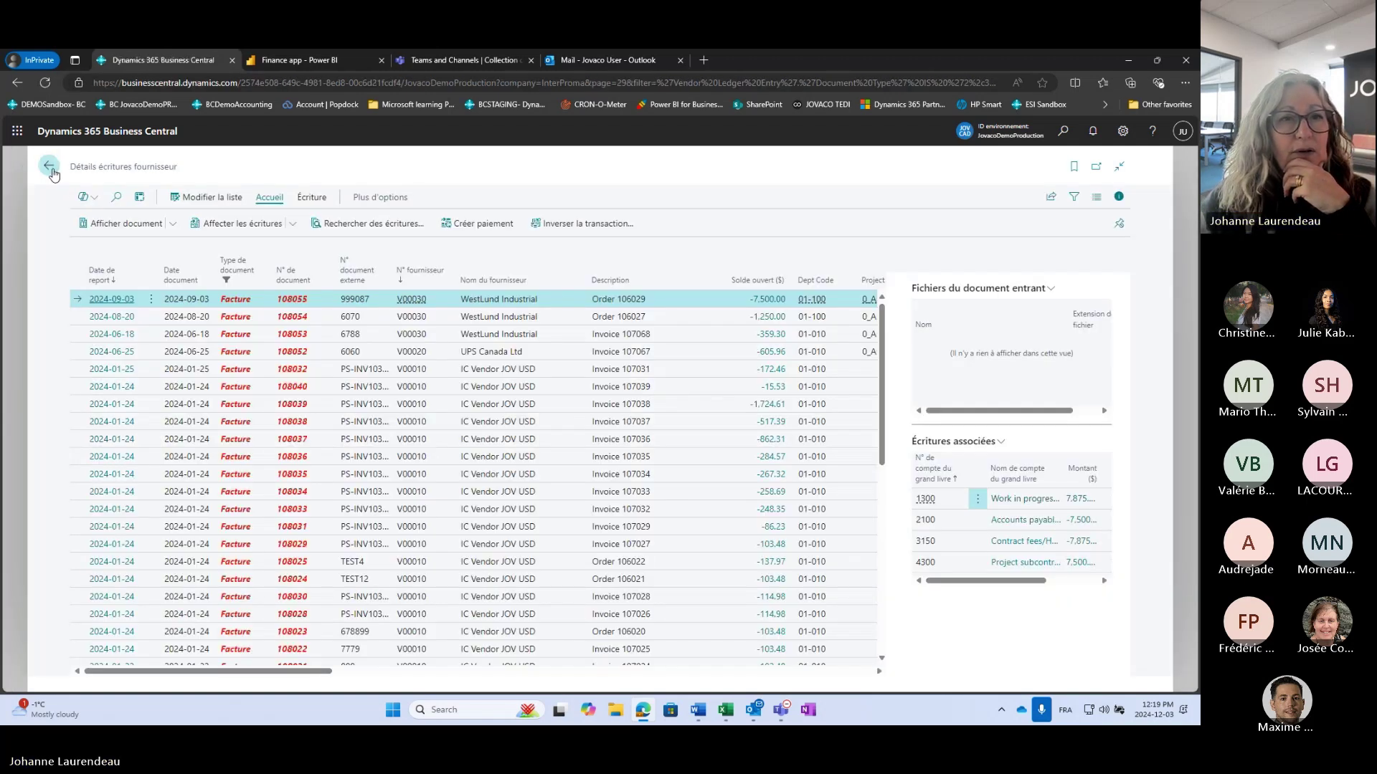
left_click(50, 167)
scroll(1051, 491, "down", 3)
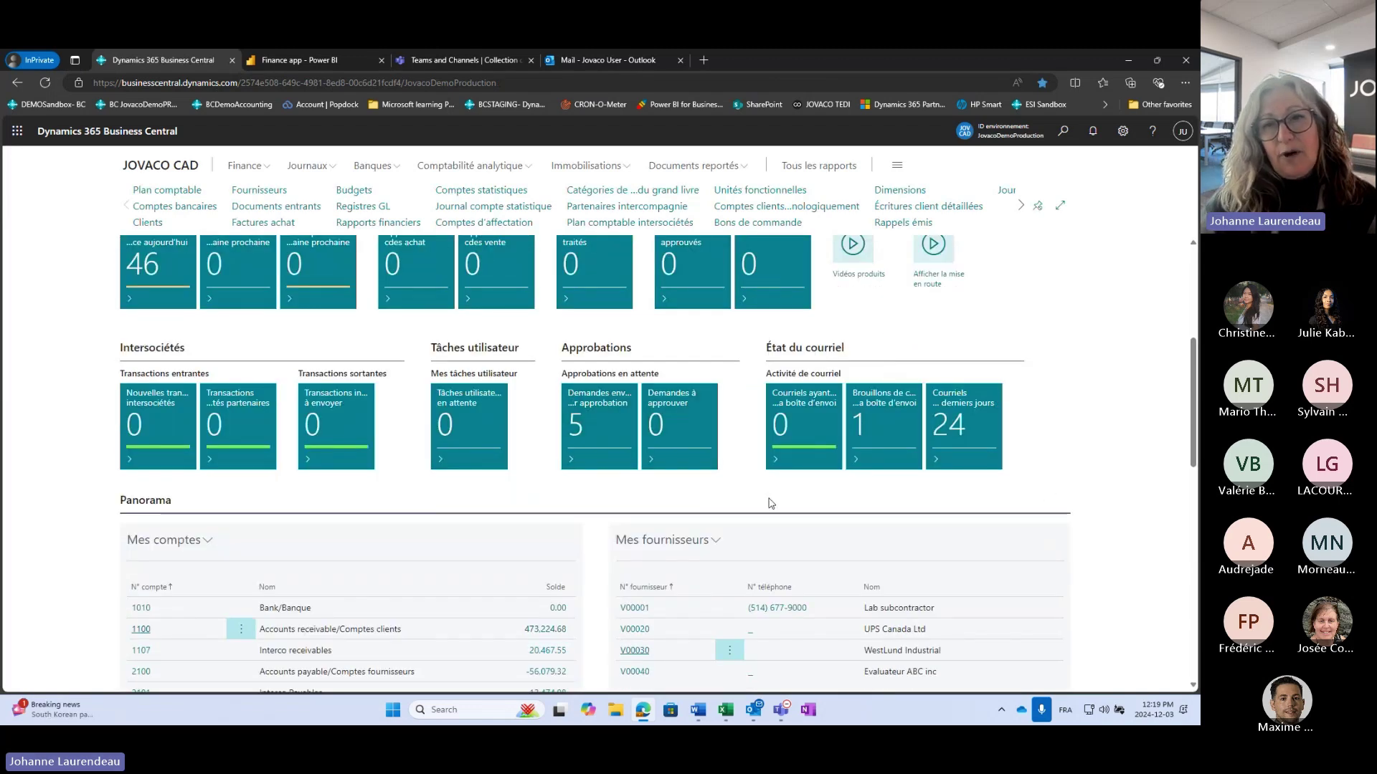
scroll(1068, 451, "down", 4)
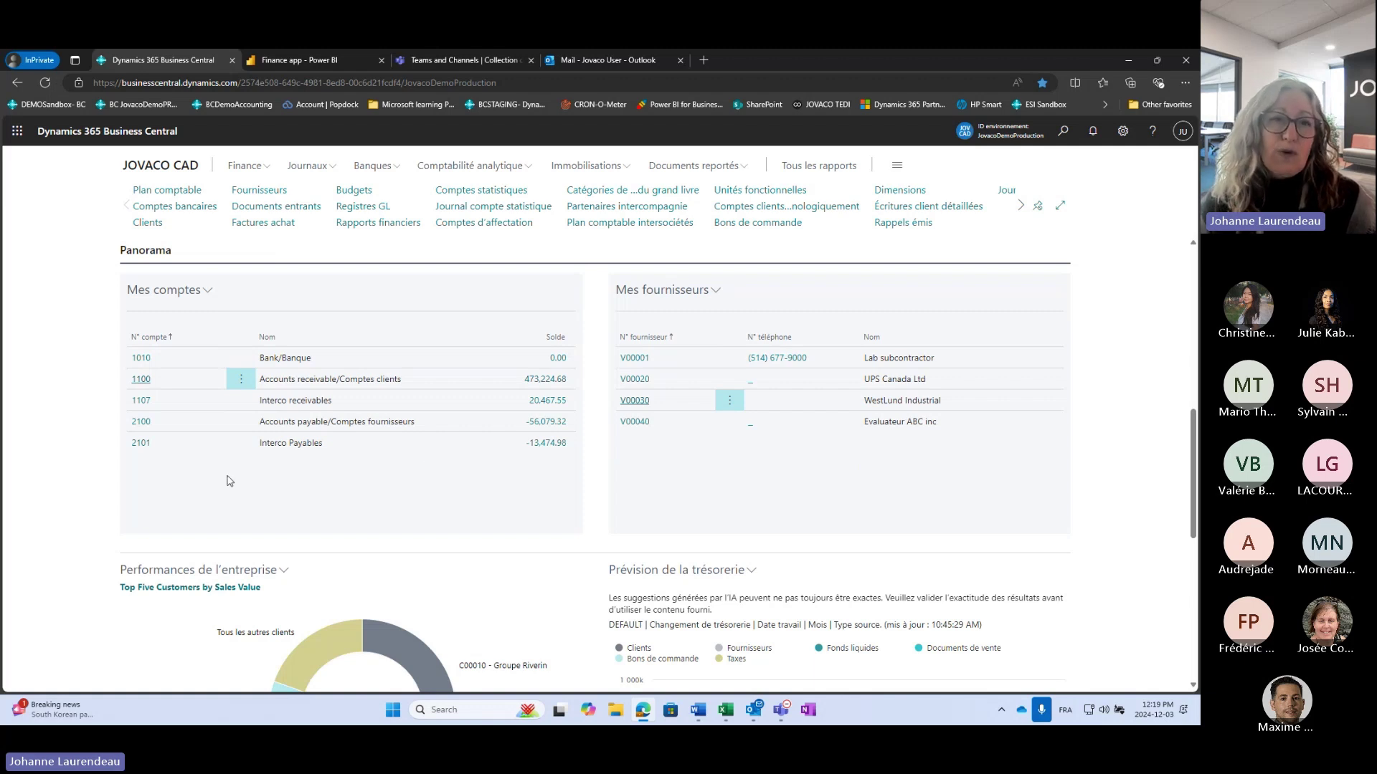
left_click(207, 290)
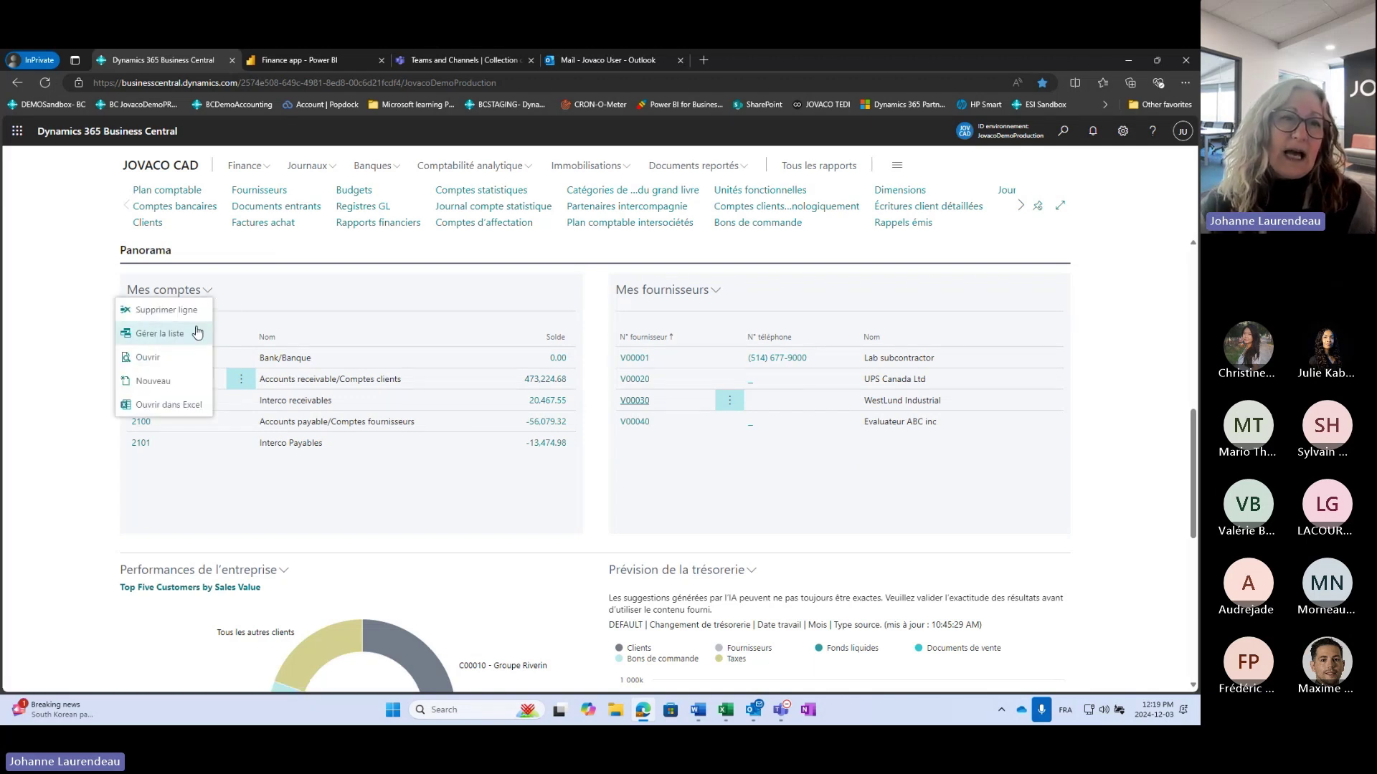
left_click(279, 295)
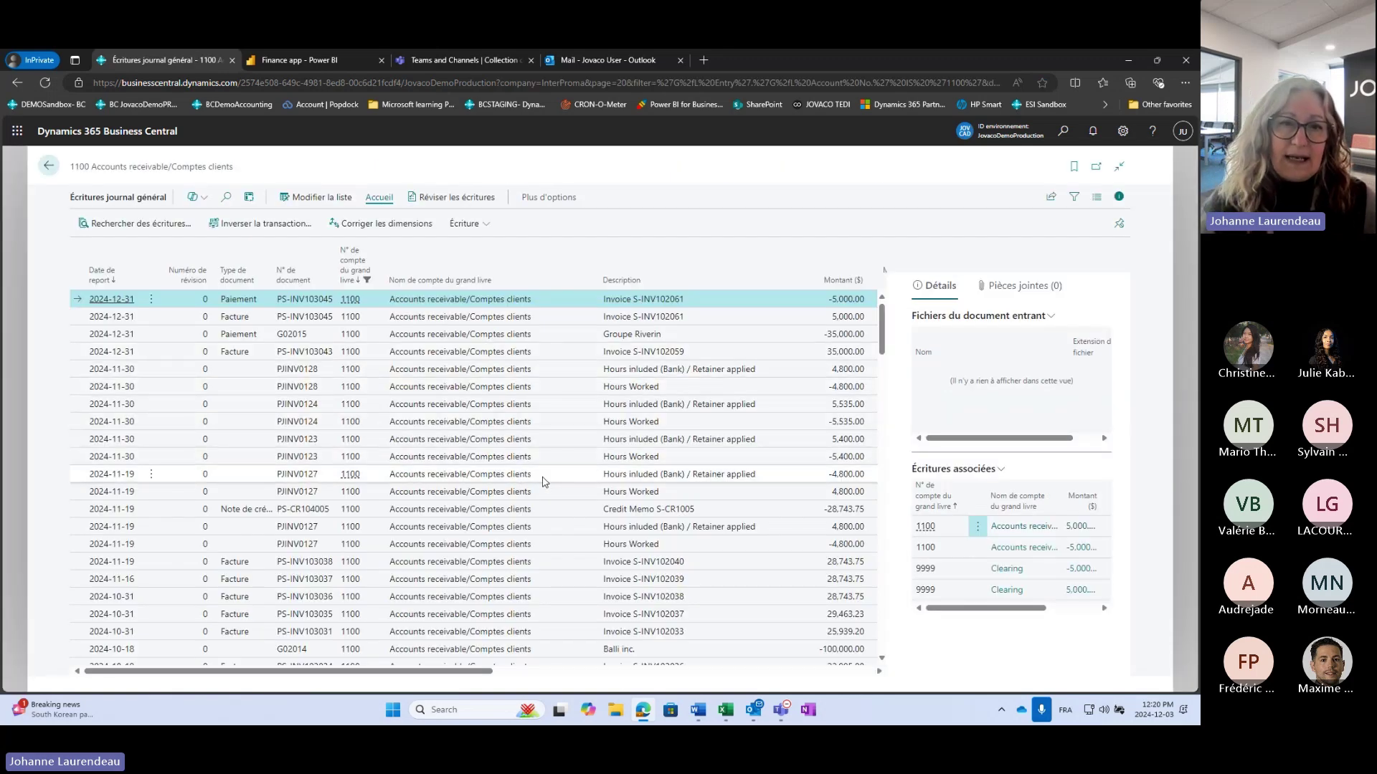
Find the related entries of the 2024-11-19 invoice in account 1100's general ledger entries and review its posted sales invoice.
scroll(542, 481, "down", 1)
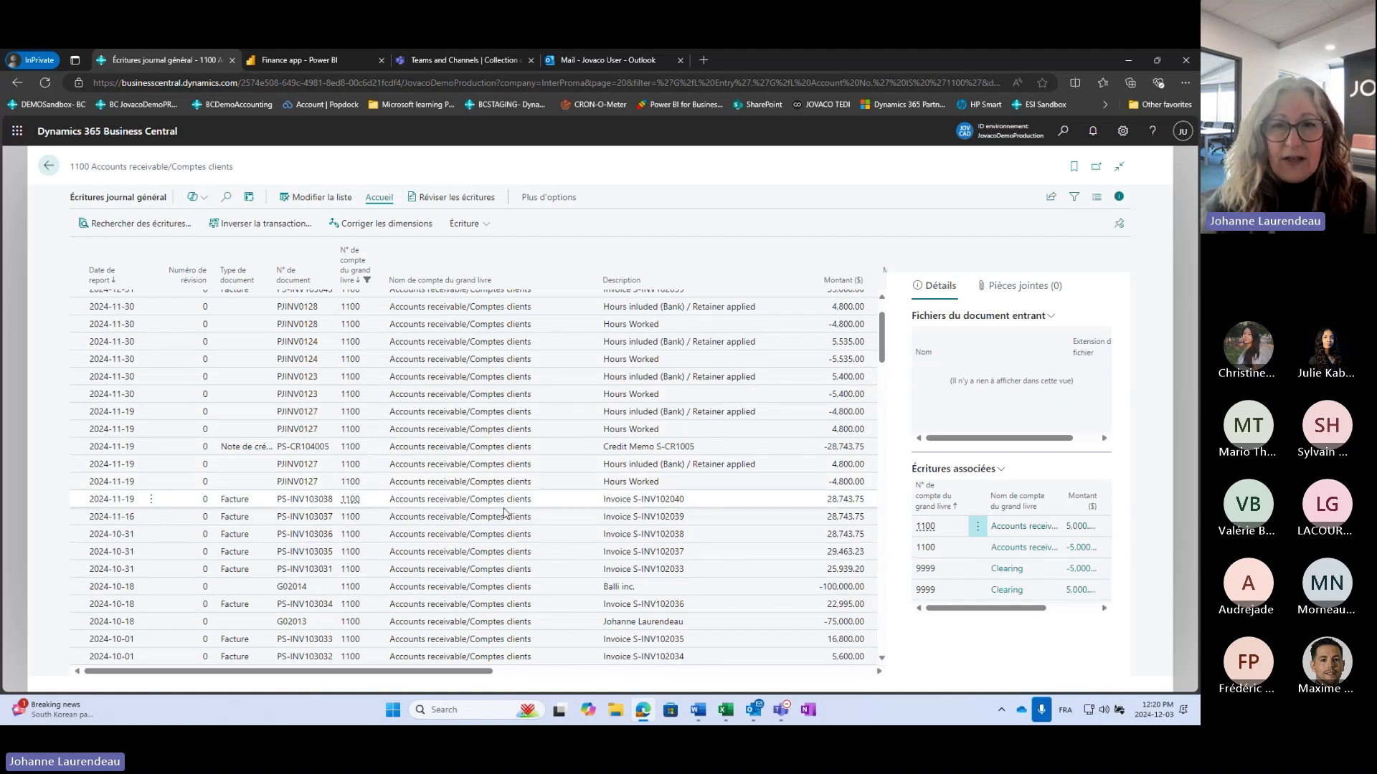
left_click(709, 502)
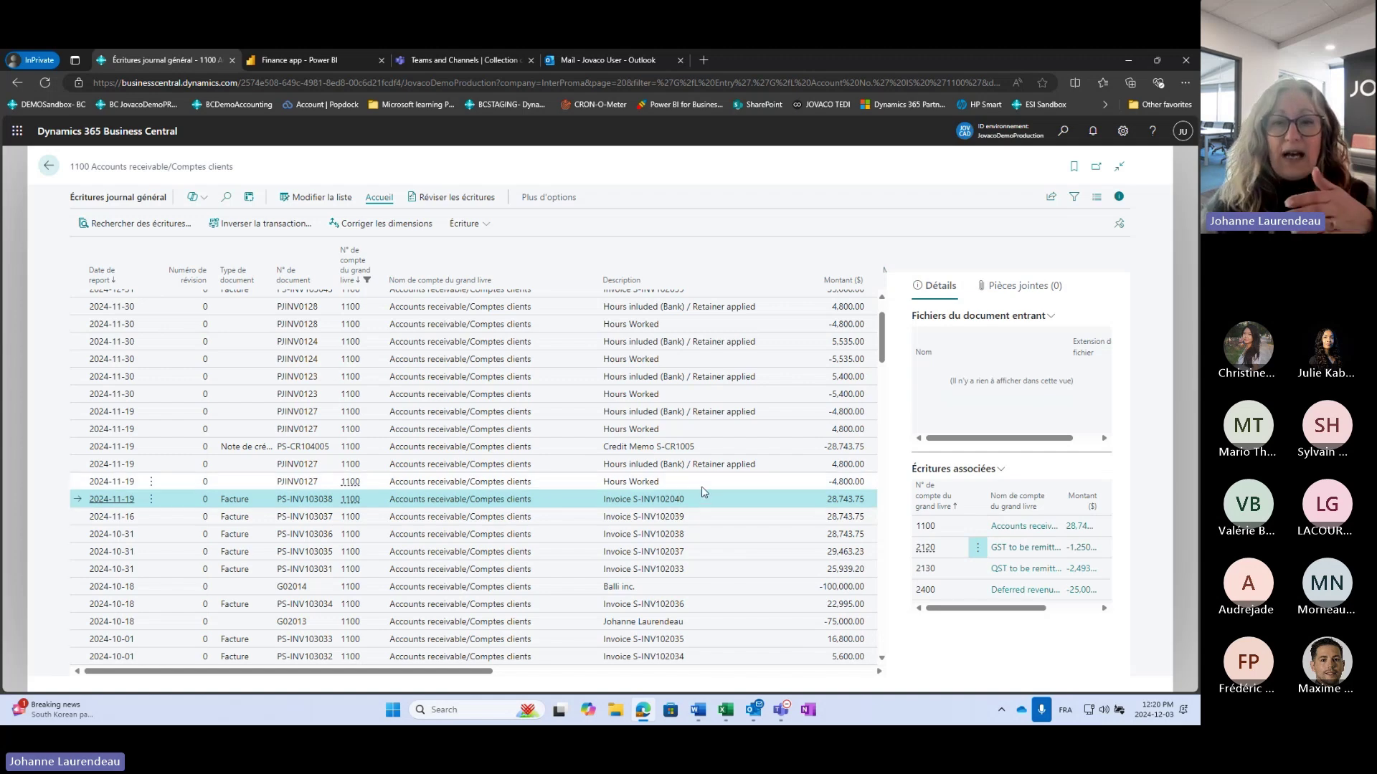
left_click(152, 229)
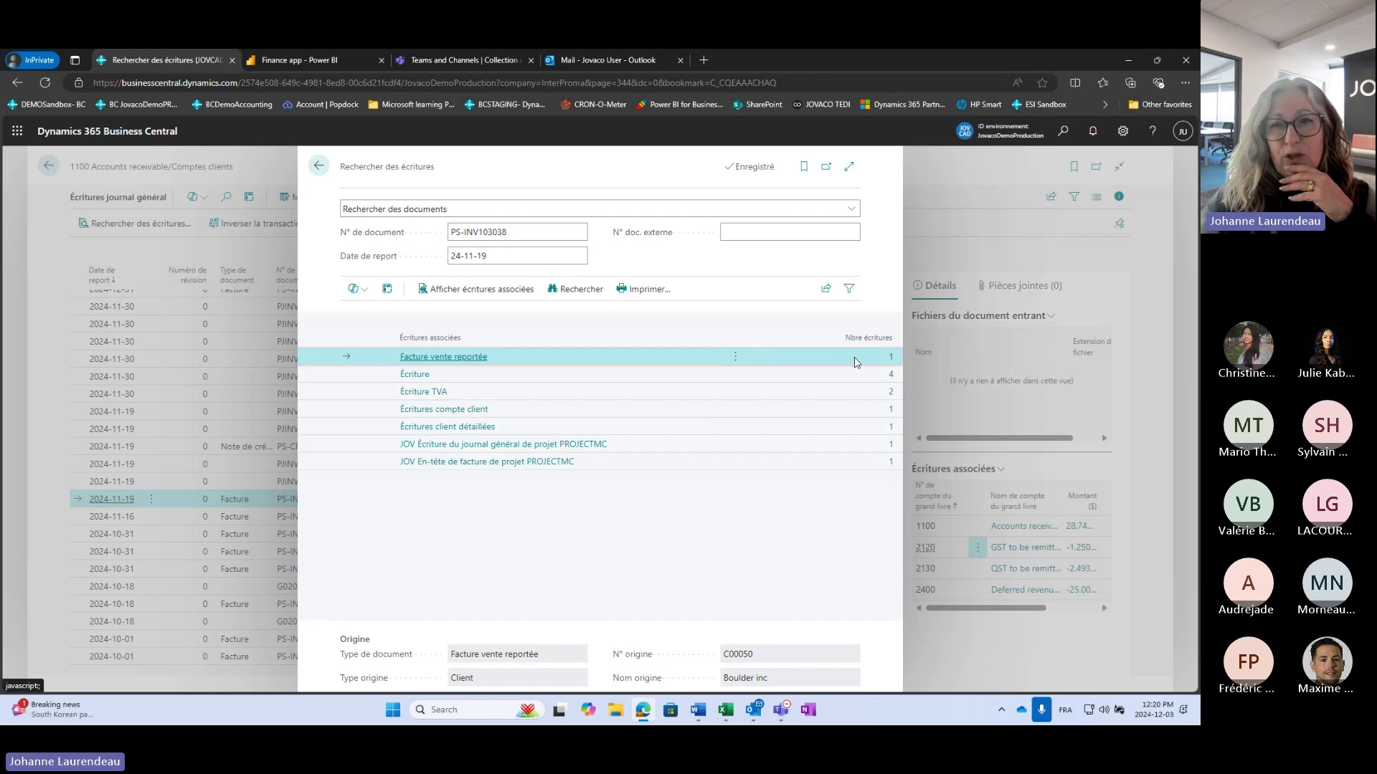
left_click(891, 357)
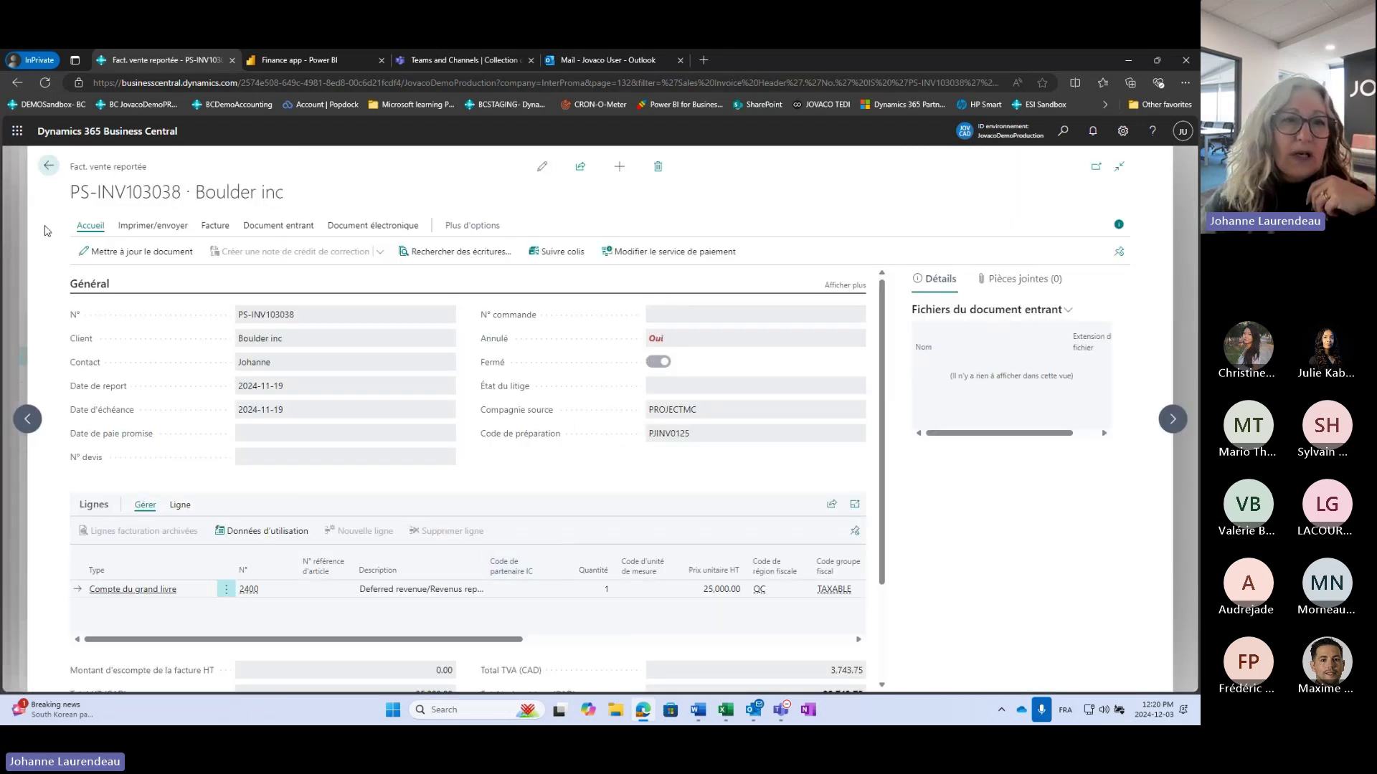
left_click(48, 165)
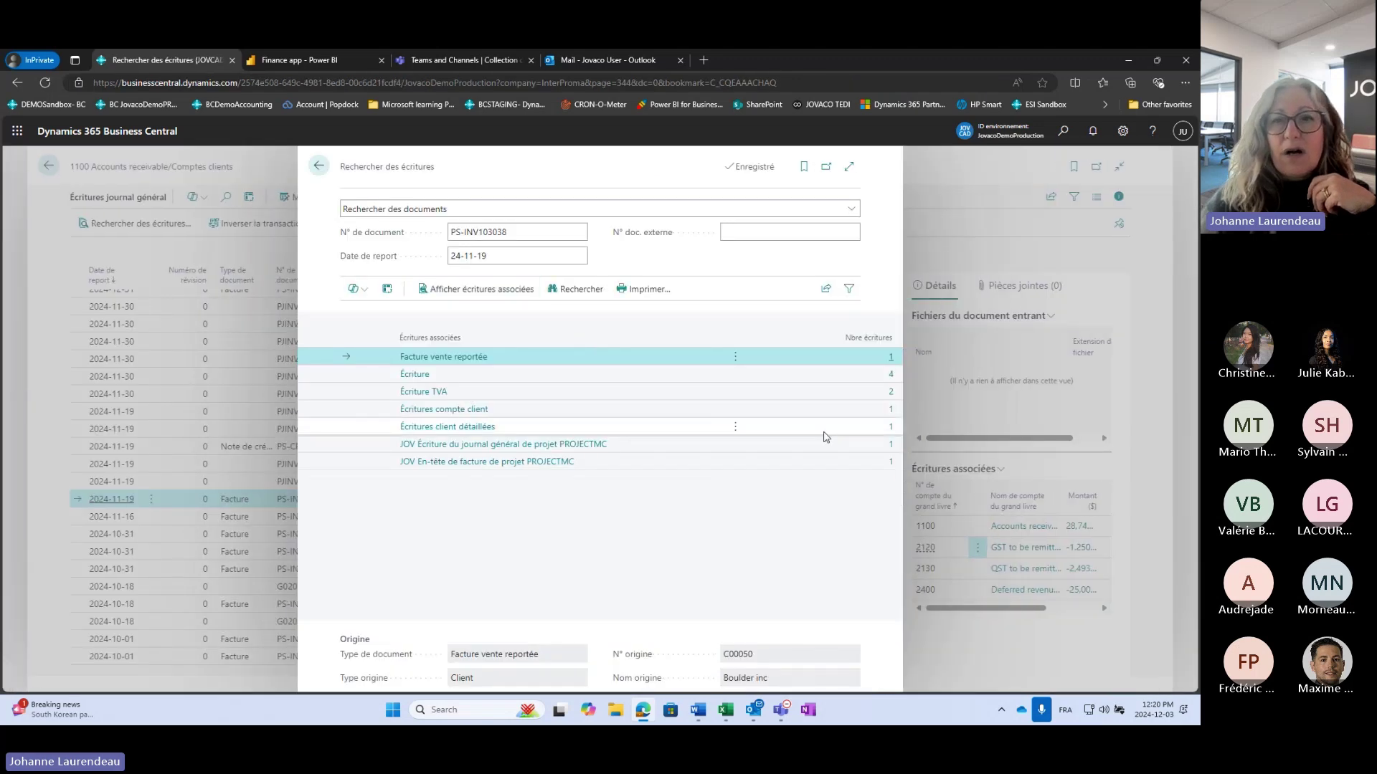
Review the general ledger entries posted for the 2024-11-19 invoice and return to the home page.
left_click(890, 373)
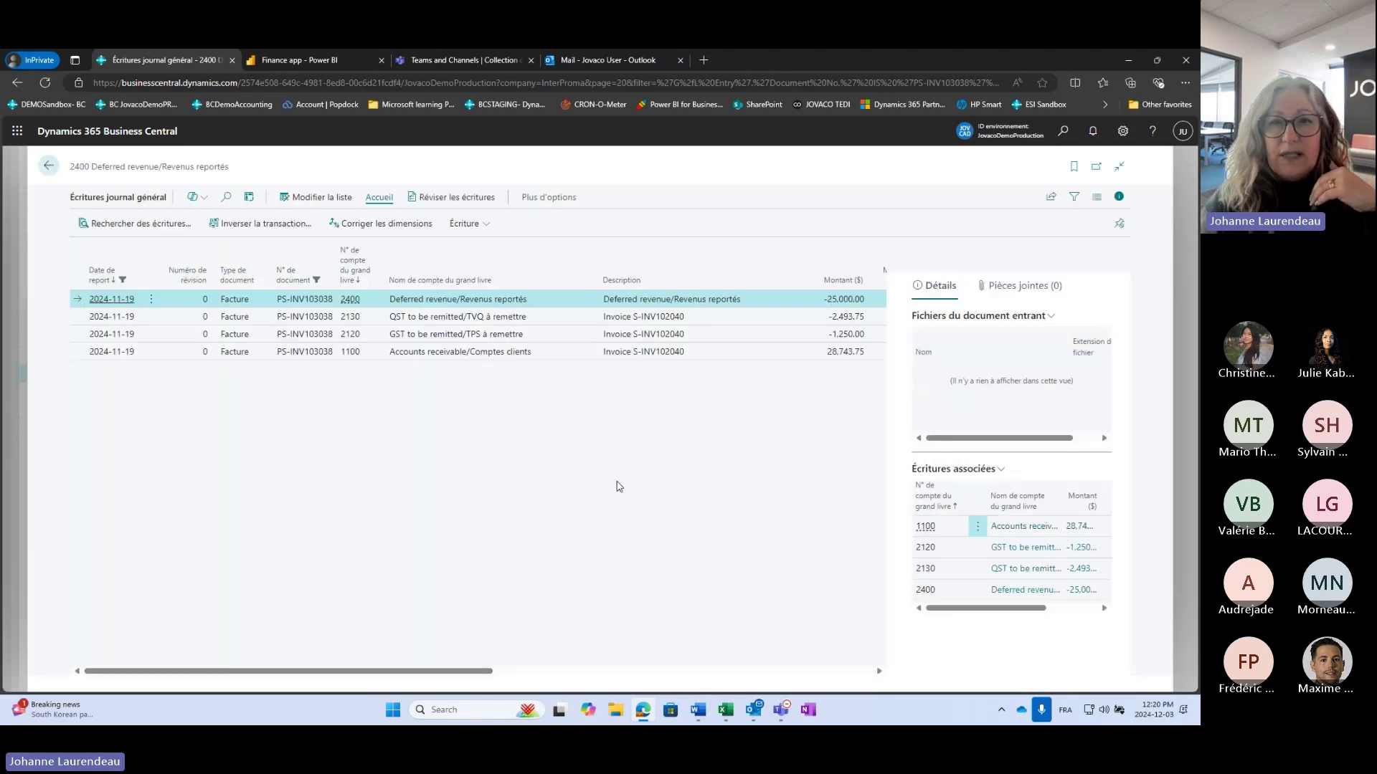
left_click(48, 166)
left_click(319, 167)
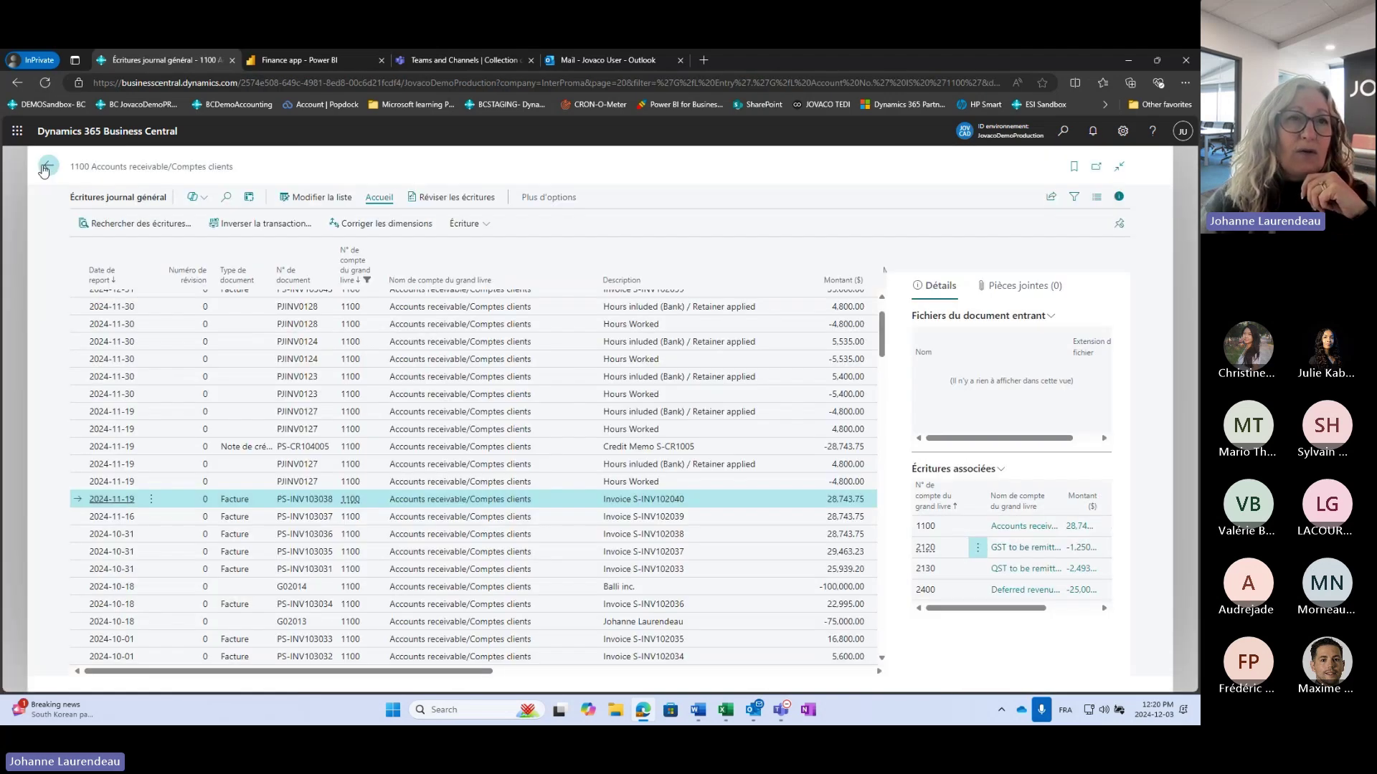
left_click(44, 169)
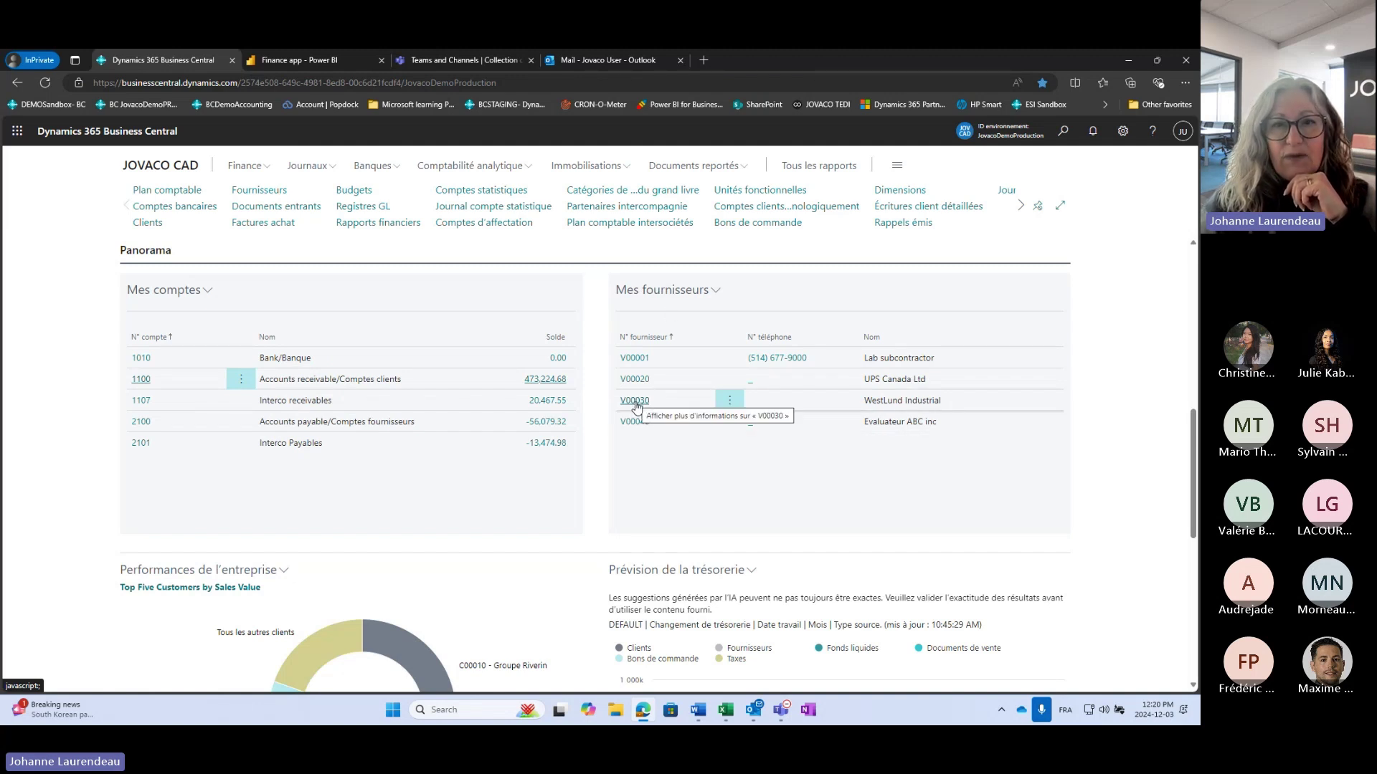
Show the Mes fournisseurs list options, and review WestLund Industrial's vendor statistics, history and ledger entries before returning to the home page.
left_click(716, 291)
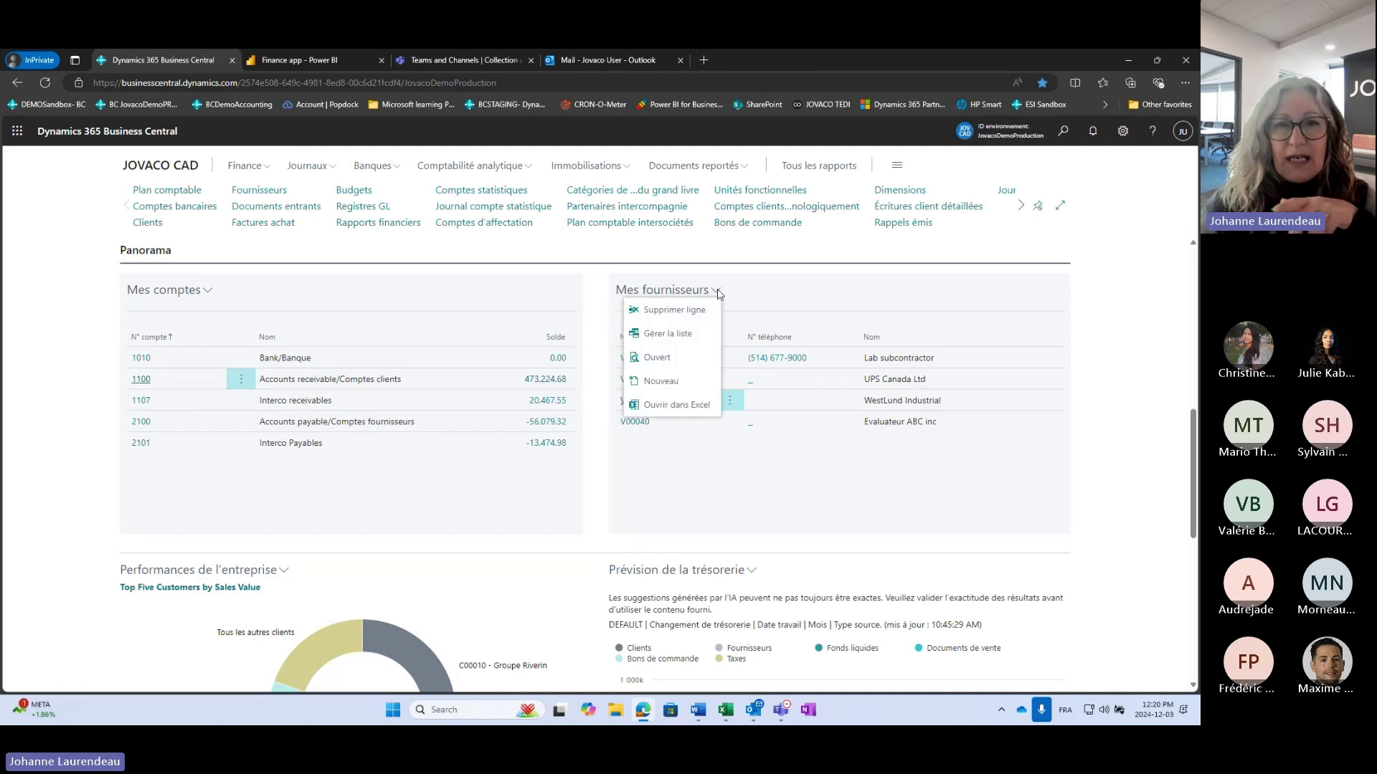
left_click(771, 297)
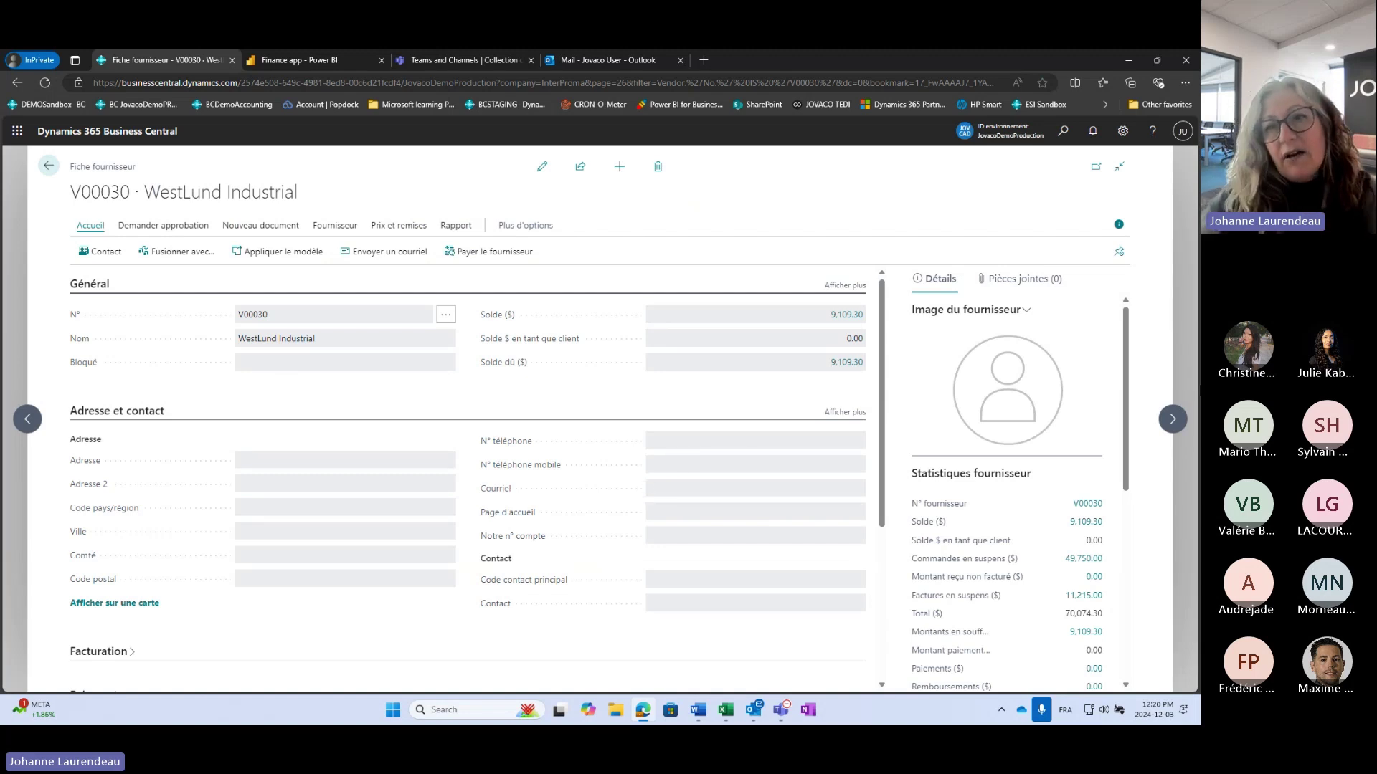
left_click_drag(1130, 385, 1130, 463)
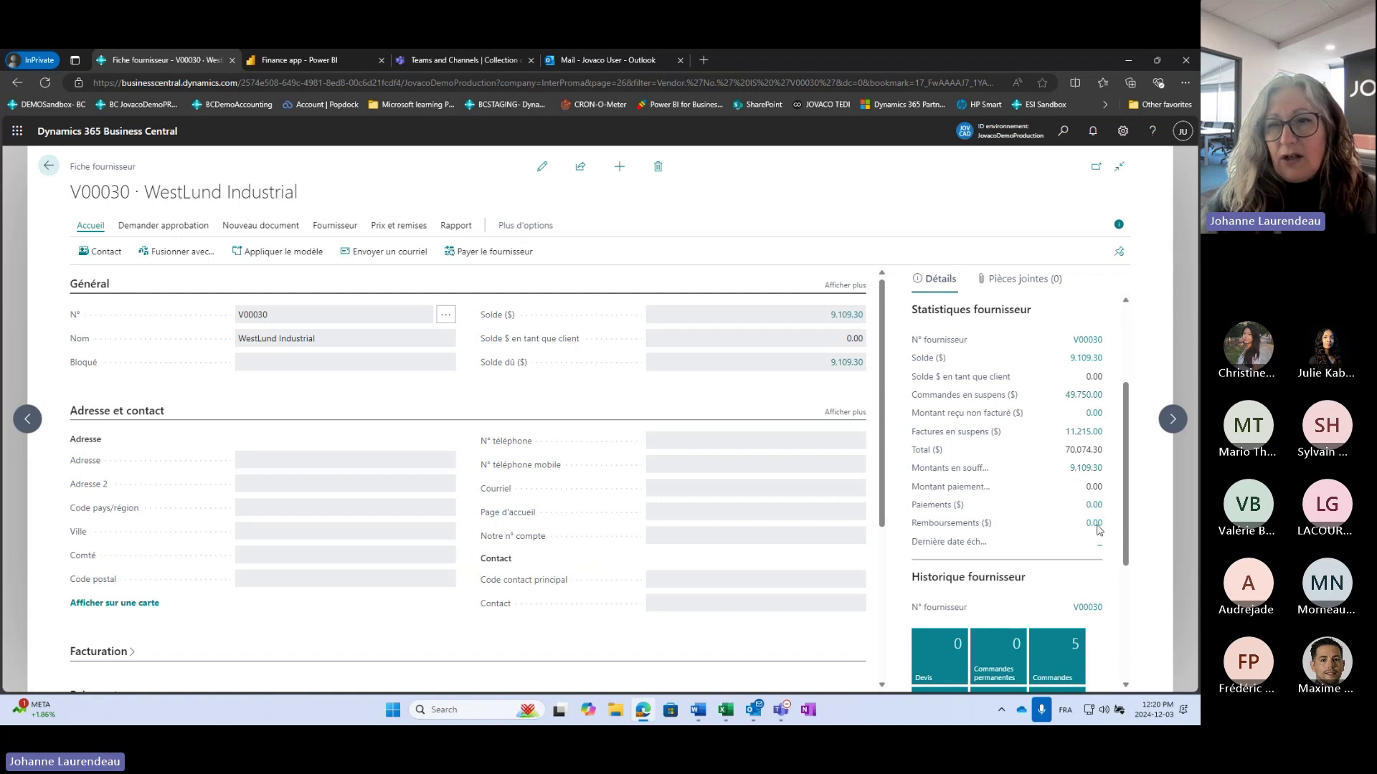
scroll(1104, 552, "down", 3)
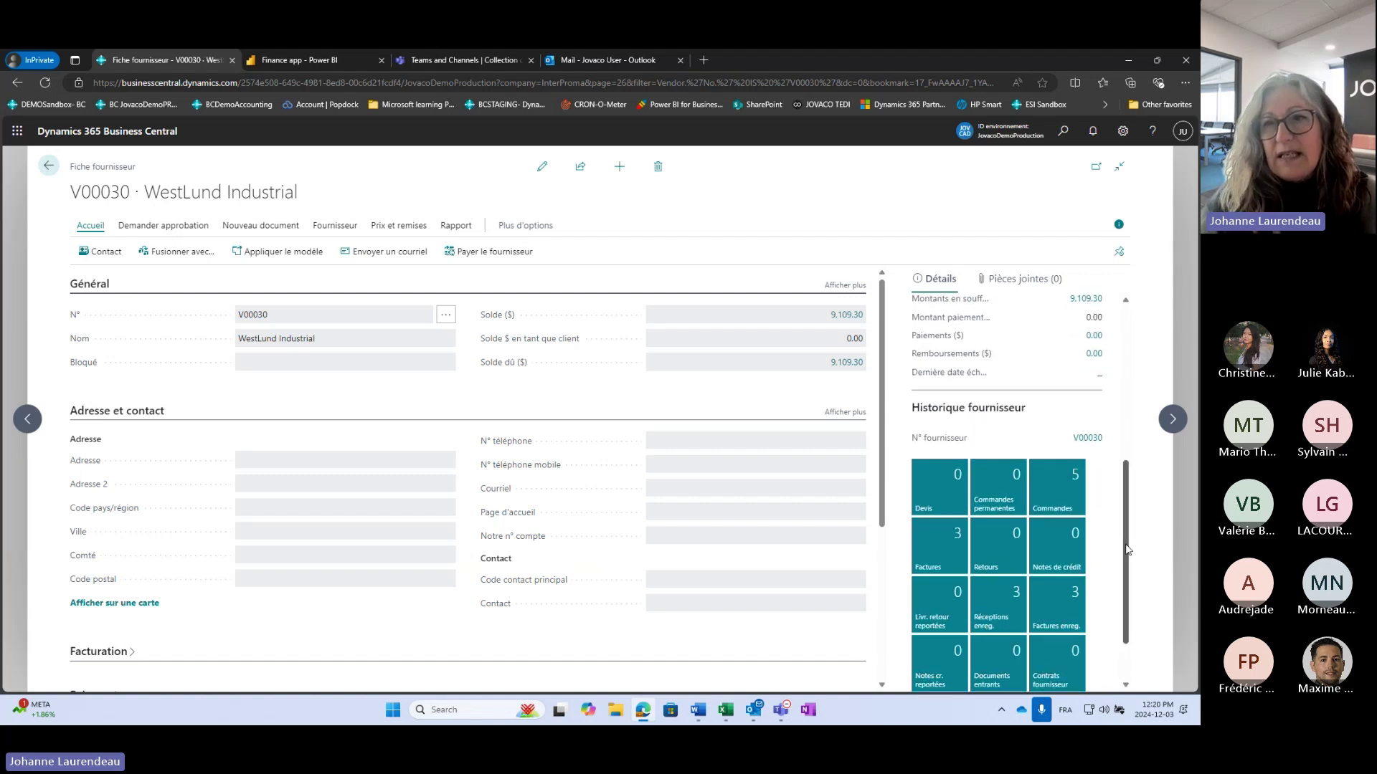
left_click_drag(1126, 550, 1137, 464)
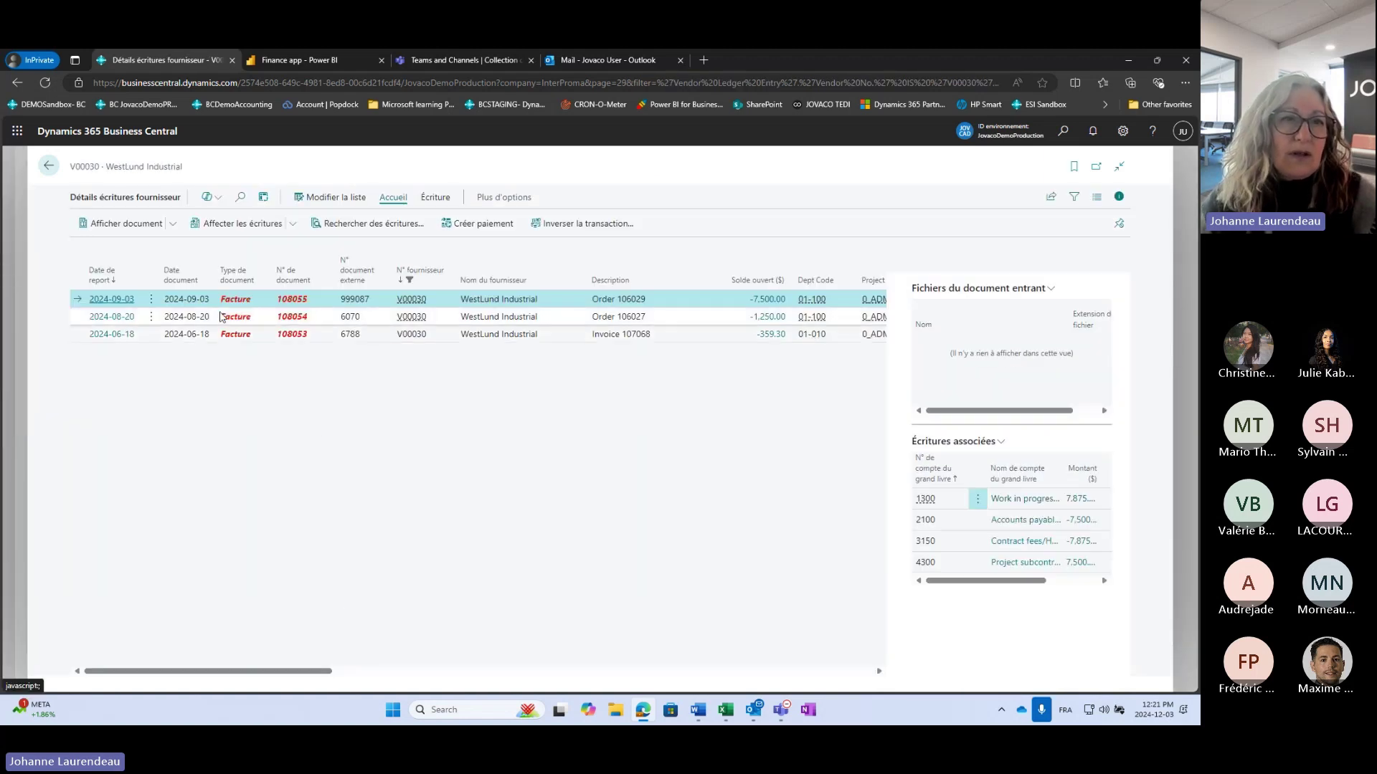
left_click(48, 167)
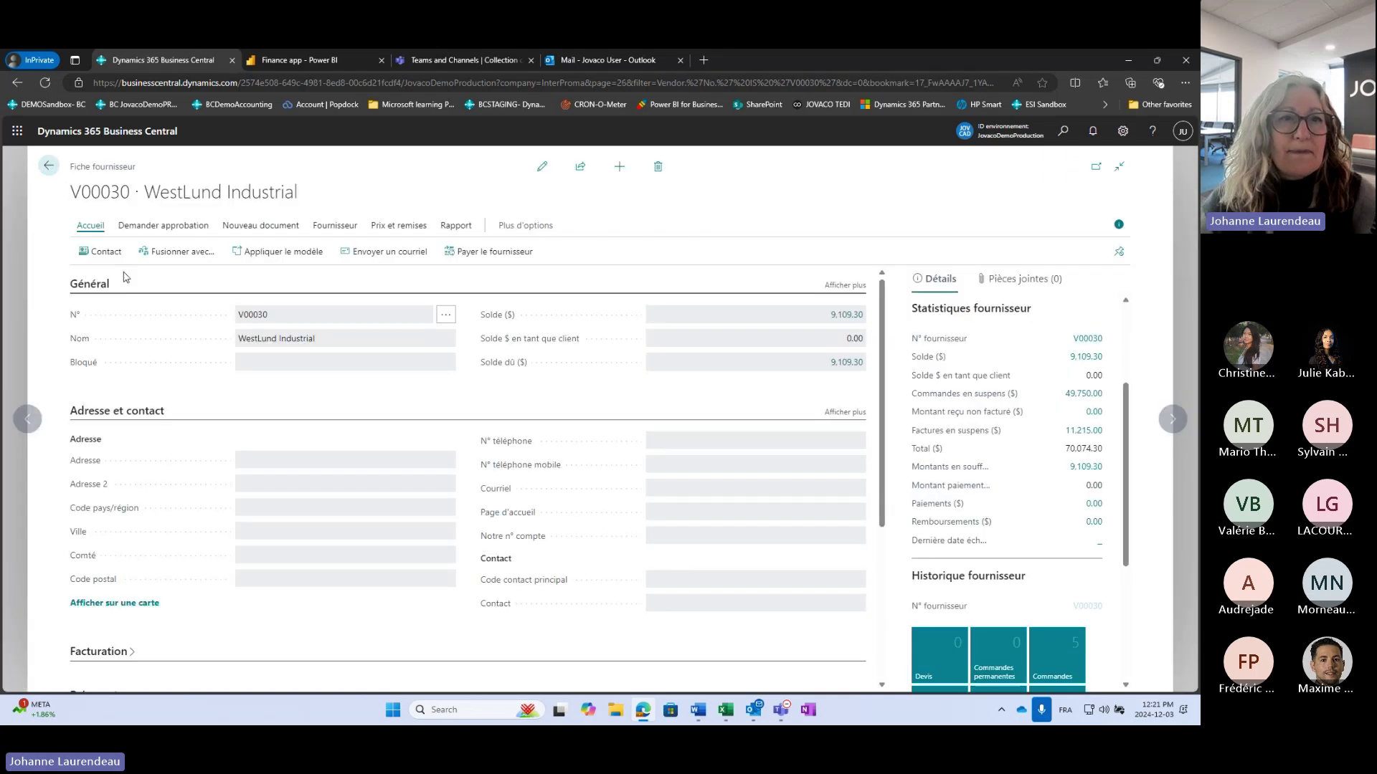
left_click(48, 166)
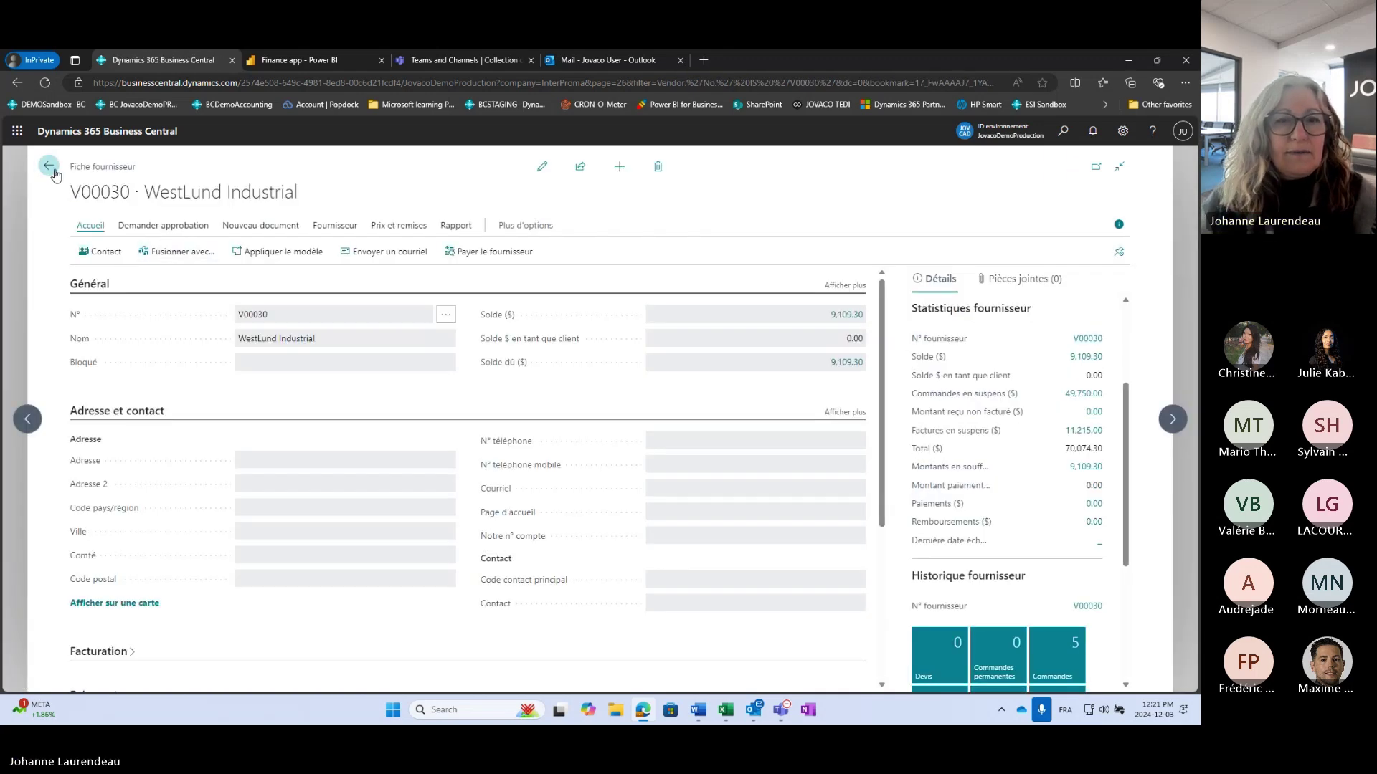
Open the Syncrude Canada Ltd. customer card from its segment in the Top Five Customers by Sales Value chart.
scroll(503, 517, "down", 2)
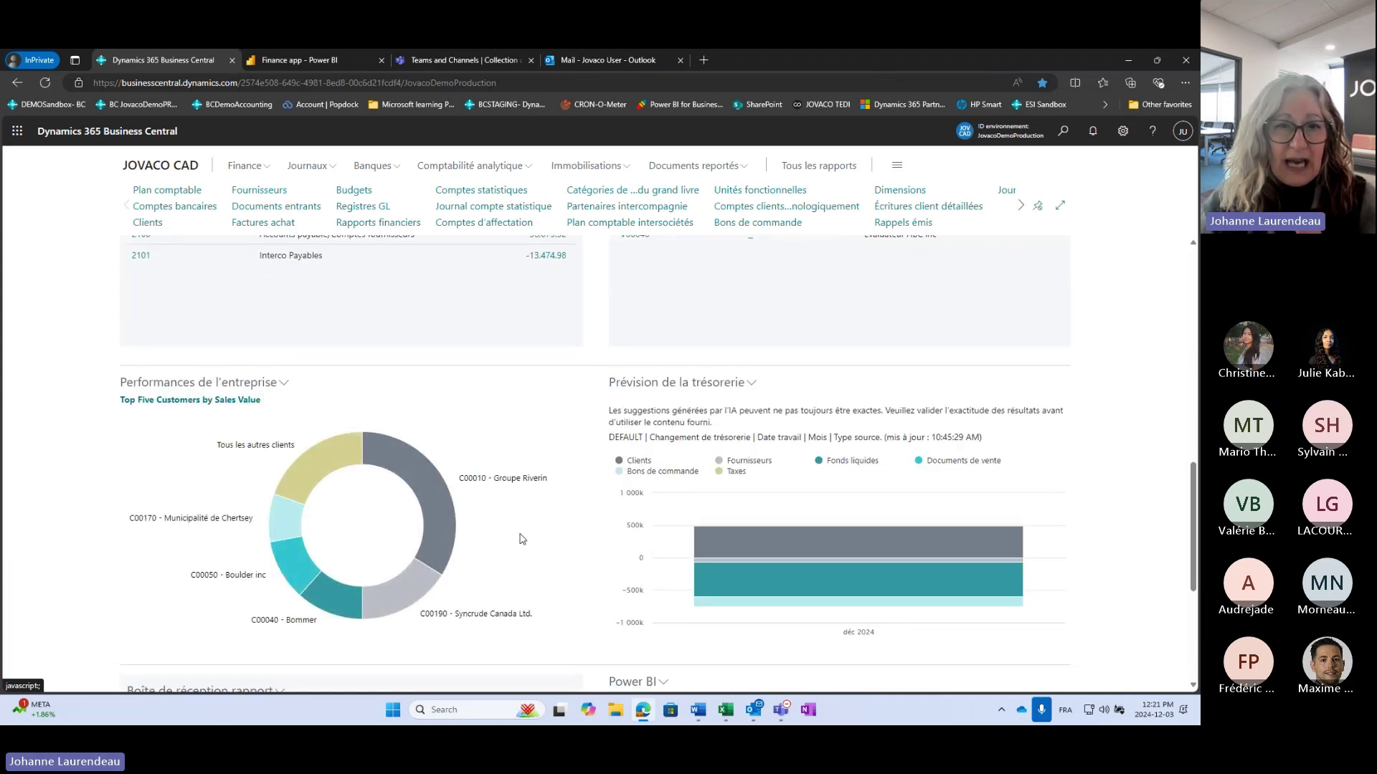
mouse_move(405, 602)
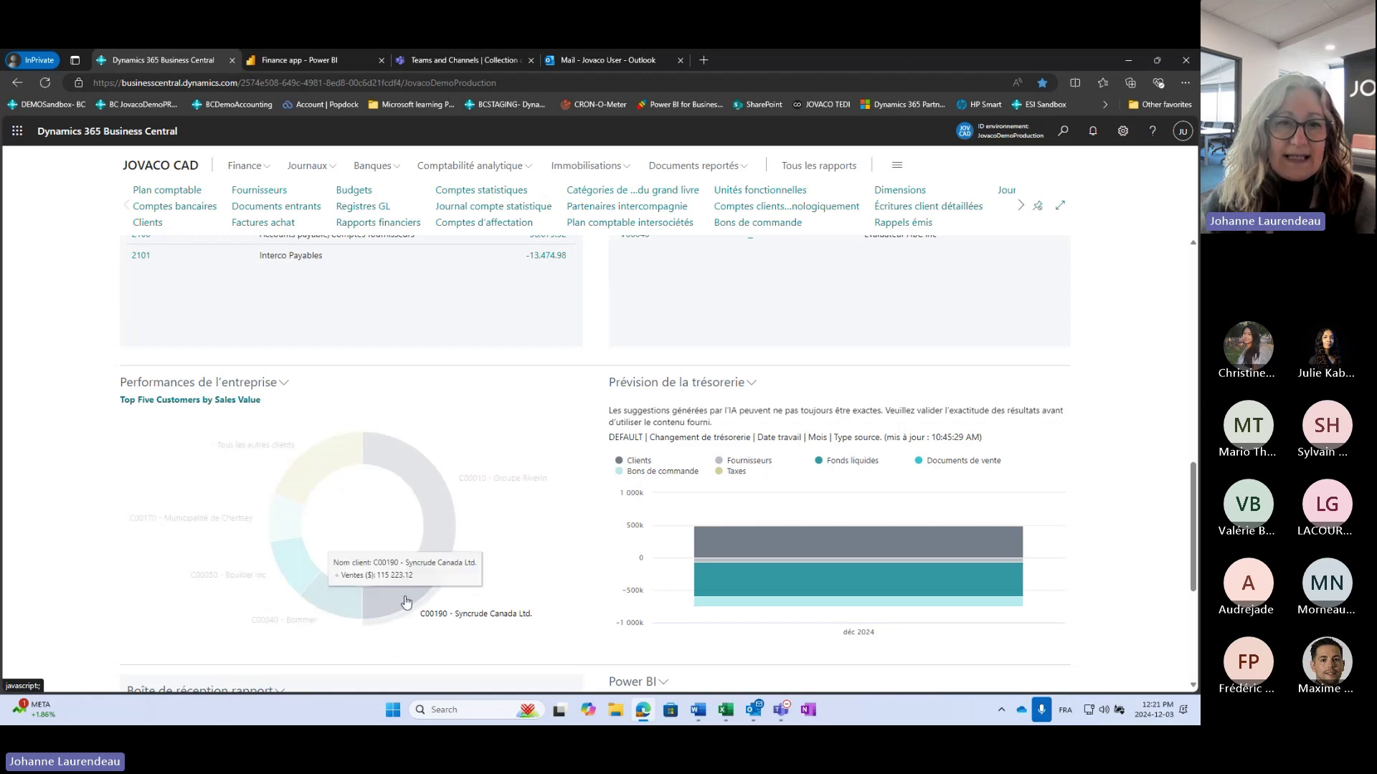
left_click(405, 602)
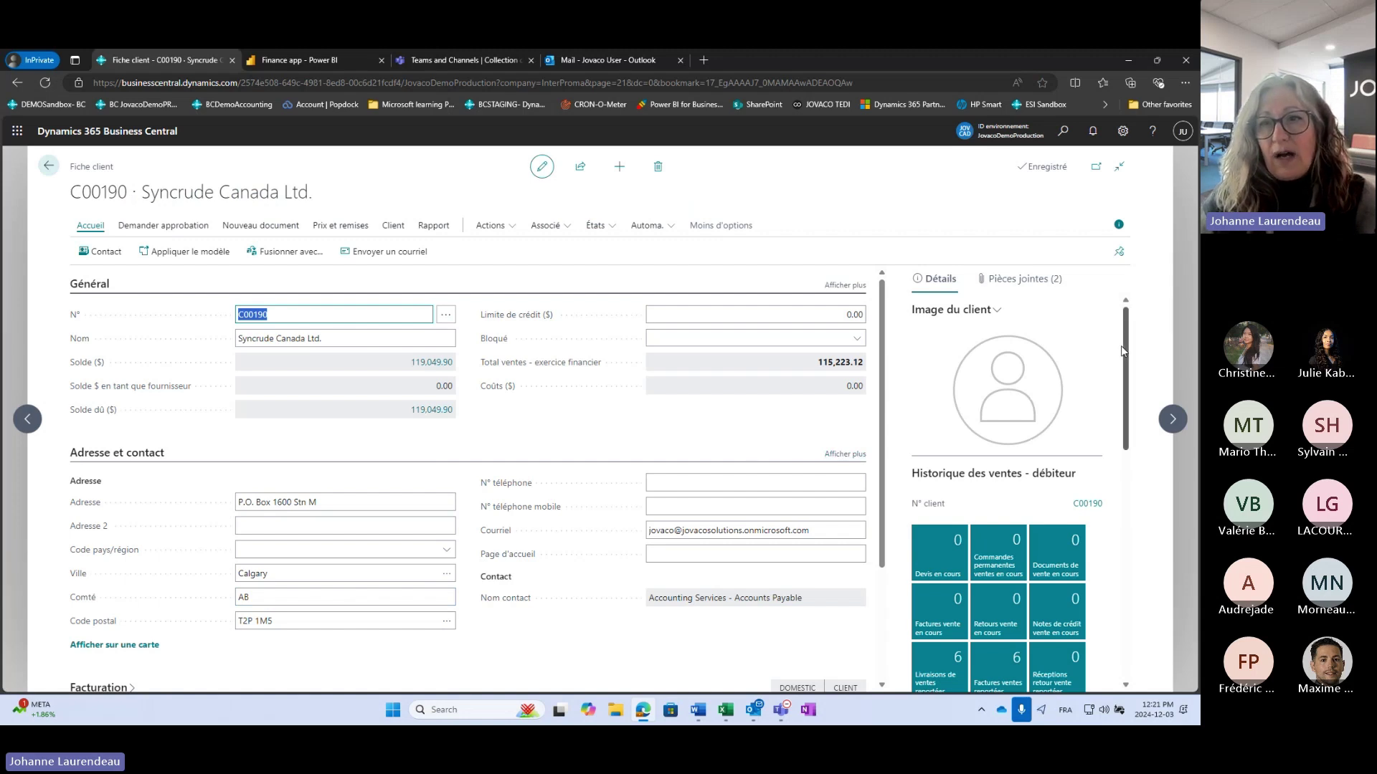
Examine the sales and payment statistics on Syncrude Canada Ltd.'s card and open the customer ledger entries behind its balance.
left_click_drag(1125, 371, 1124, 510)
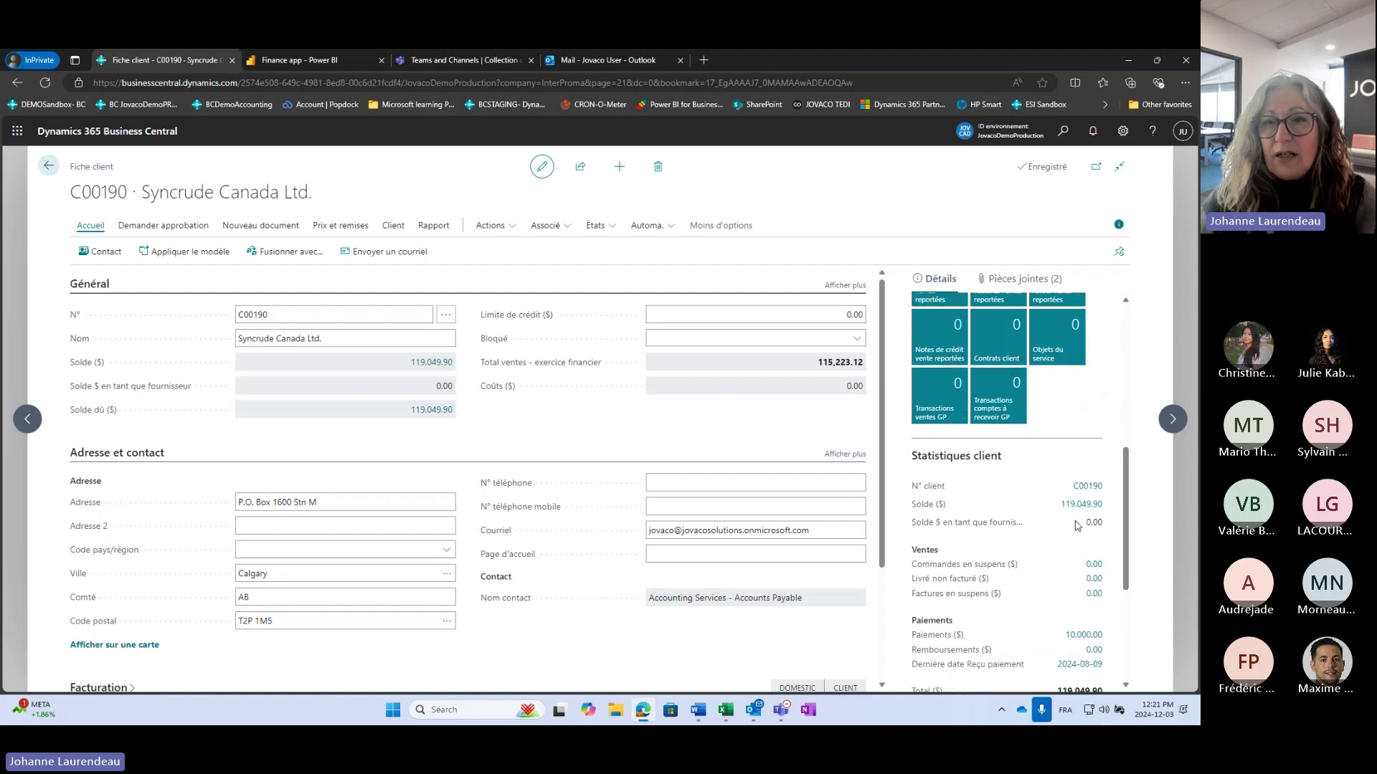
scroll(1059, 520, "down", 3)
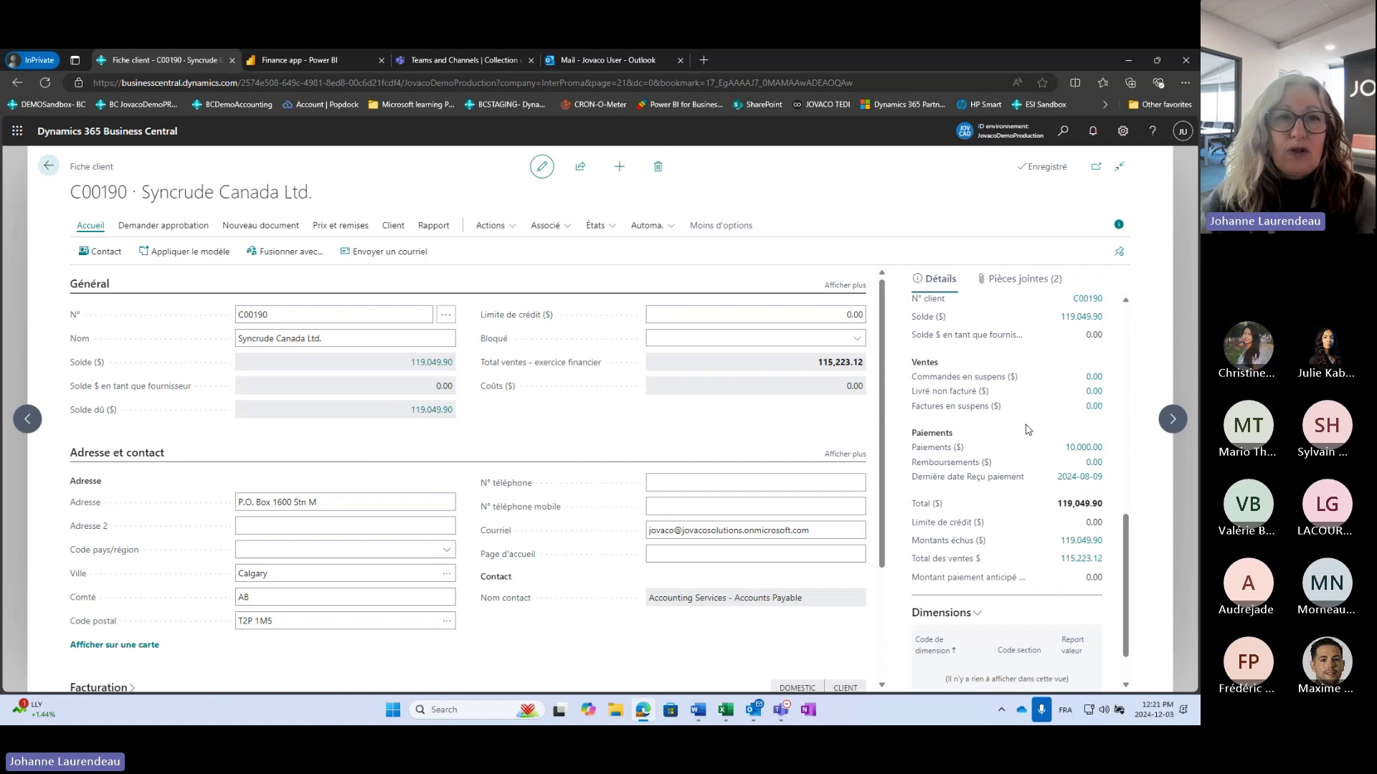
left_click(427, 363)
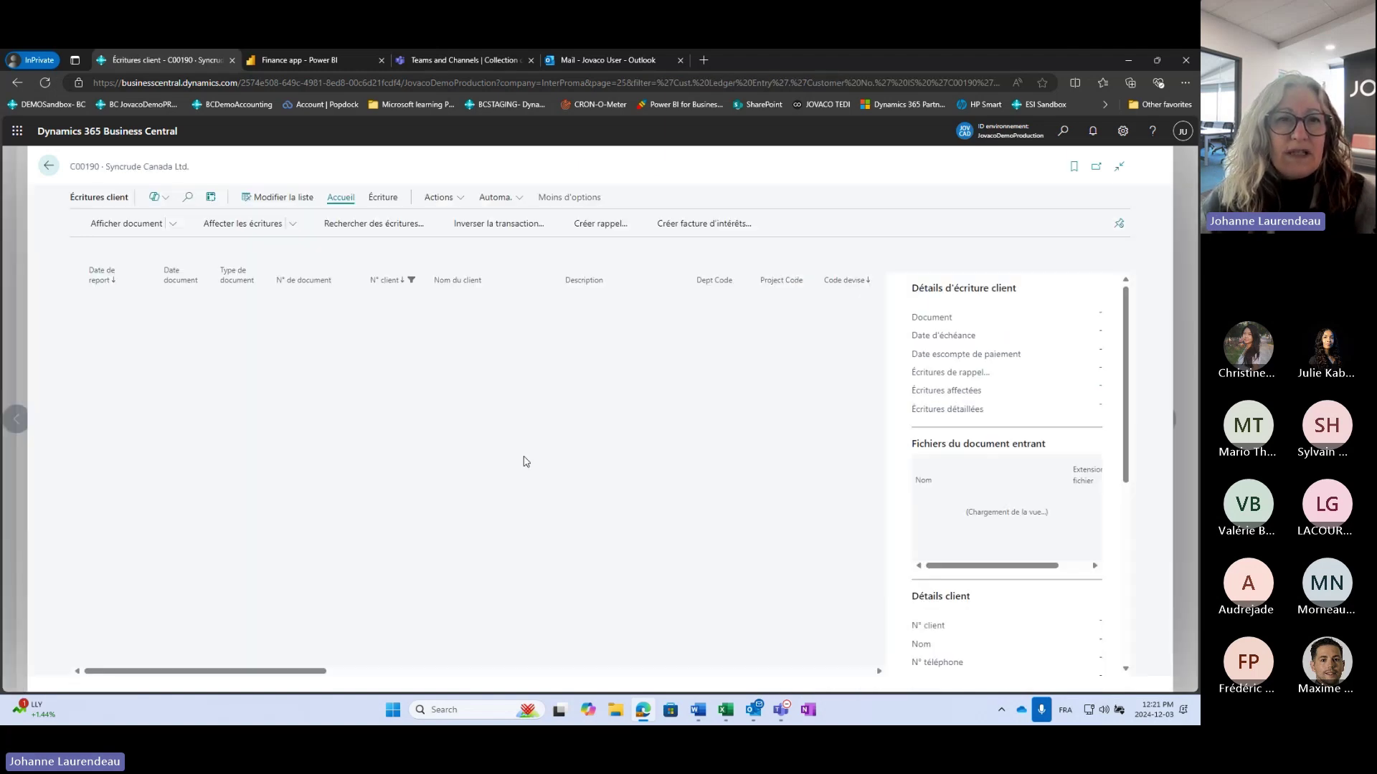